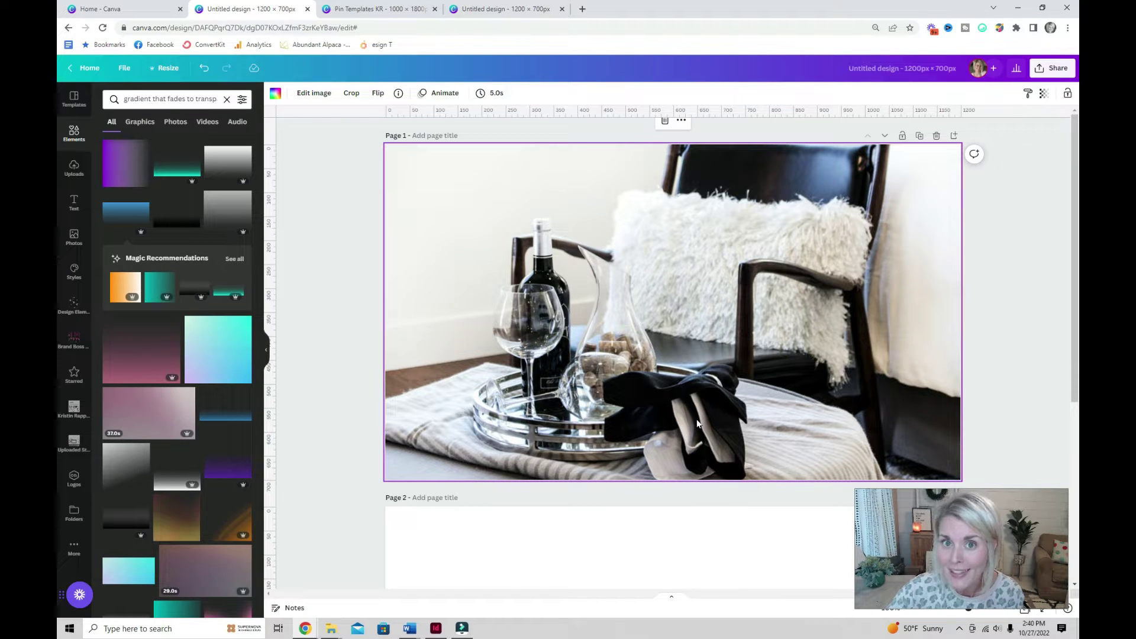
# - Deselect the wine photo and clear the earlier gradient element search
pyautogui.press('Escape')
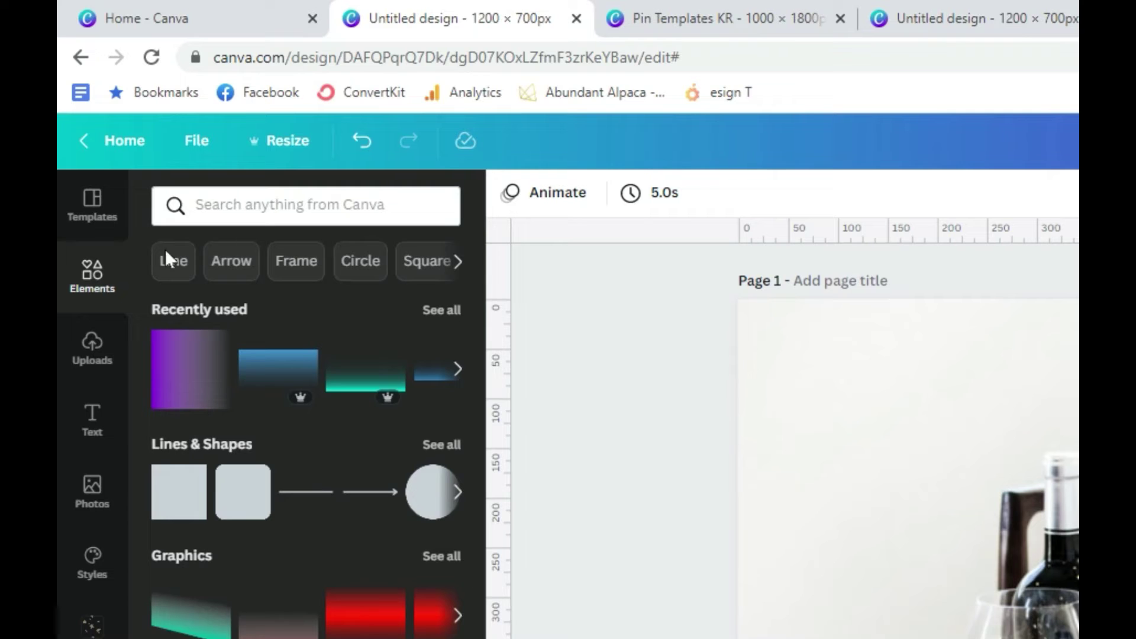
# - Add the purple 'gradient that fades to transparency' element over the photo and view its details
pyautogui.click(144, 99)
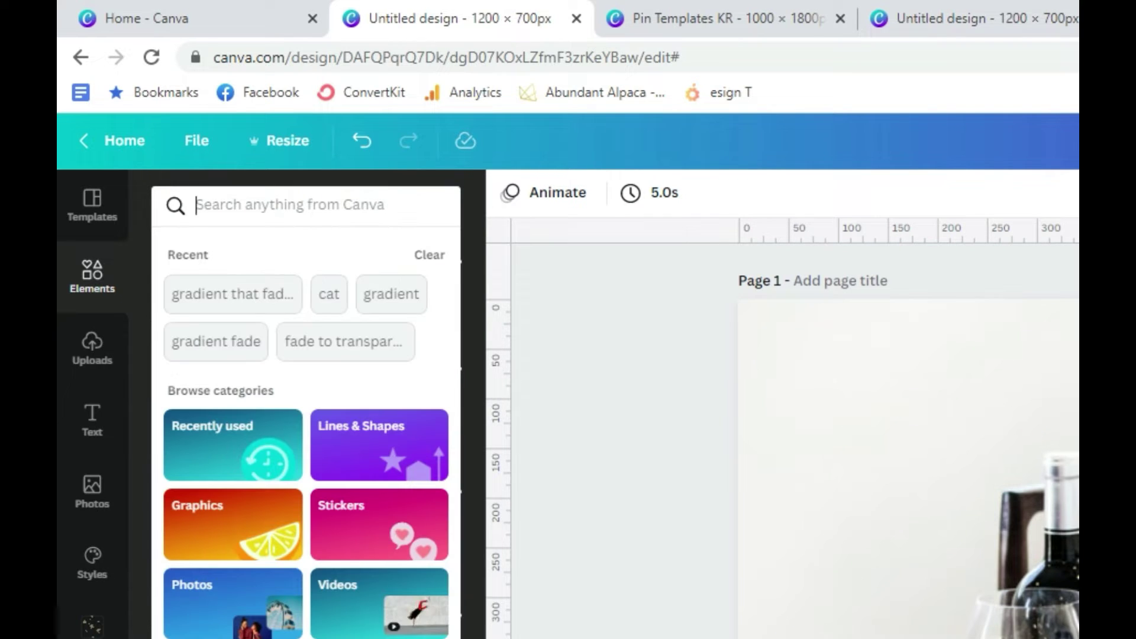
pyautogui.write('grad')
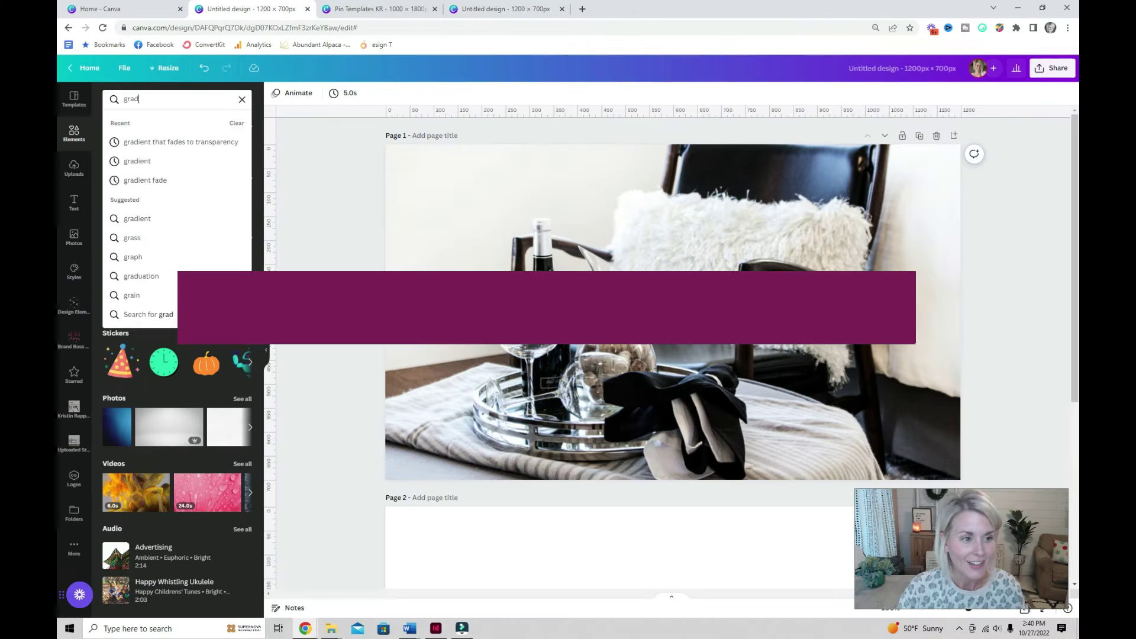
pyautogui.write('e')
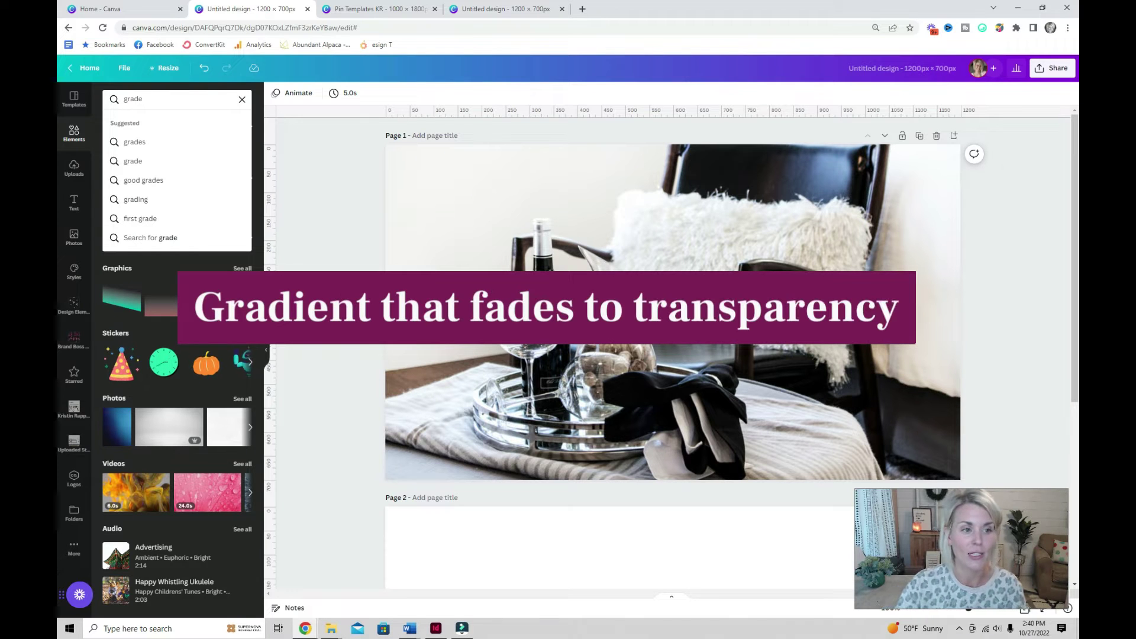
pyautogui.click(142, 122)
pyautogui.click(131, 177)
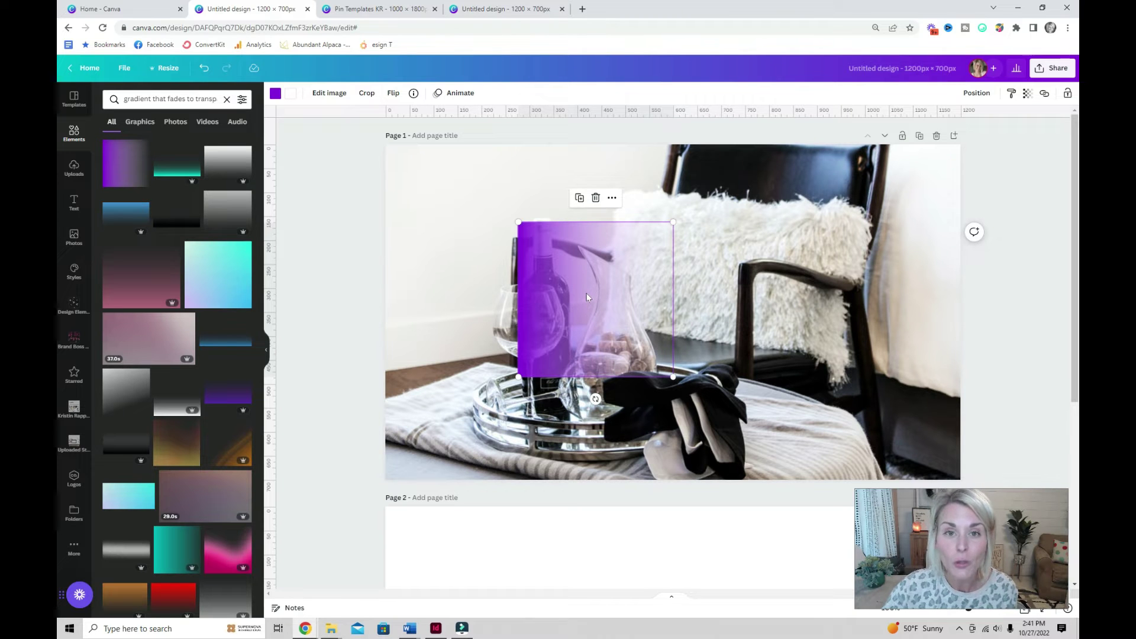
pyautogui.click(413, 93)
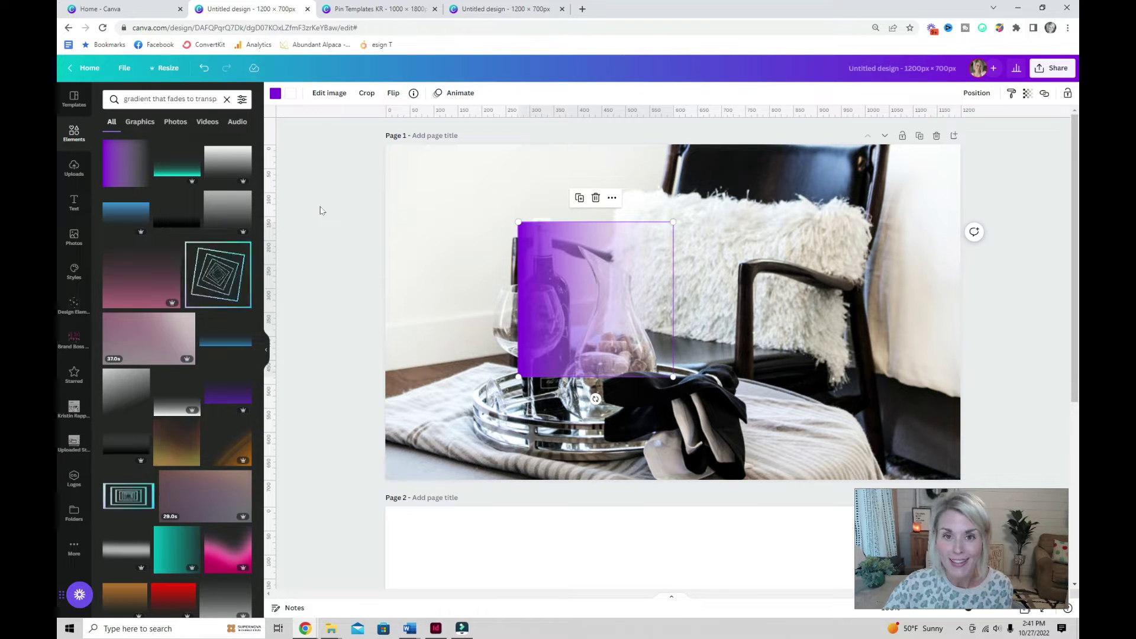
# - Add the saved purple fade from the brand's Design Elements folder and place it over the wine bottle
pyautogui.click(71, 411)
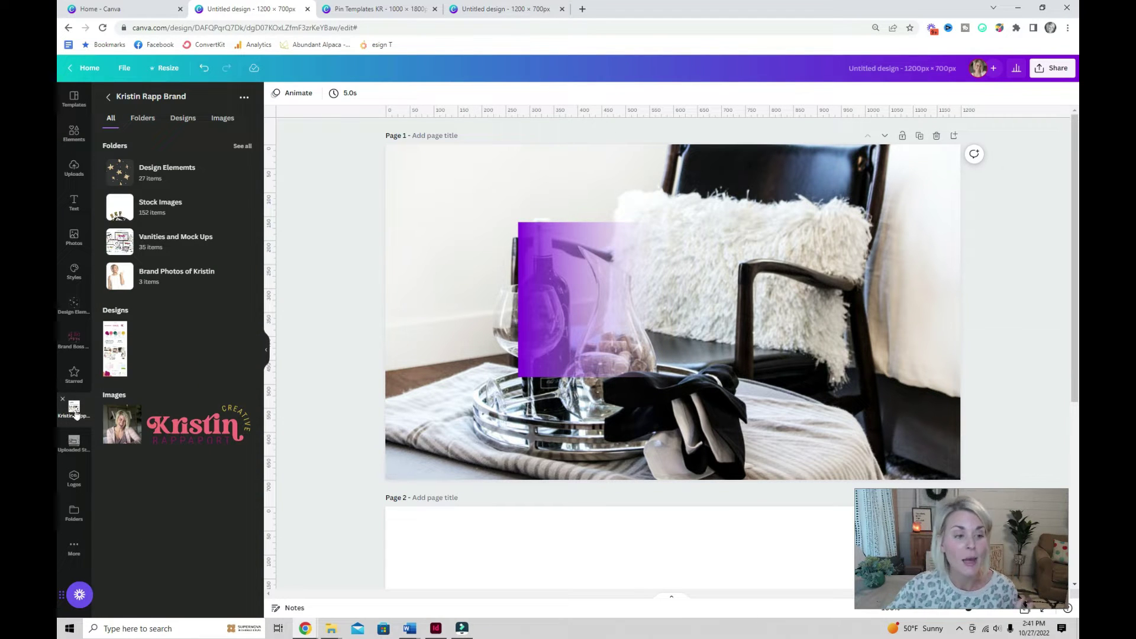
pyautogui.click(163, 172)
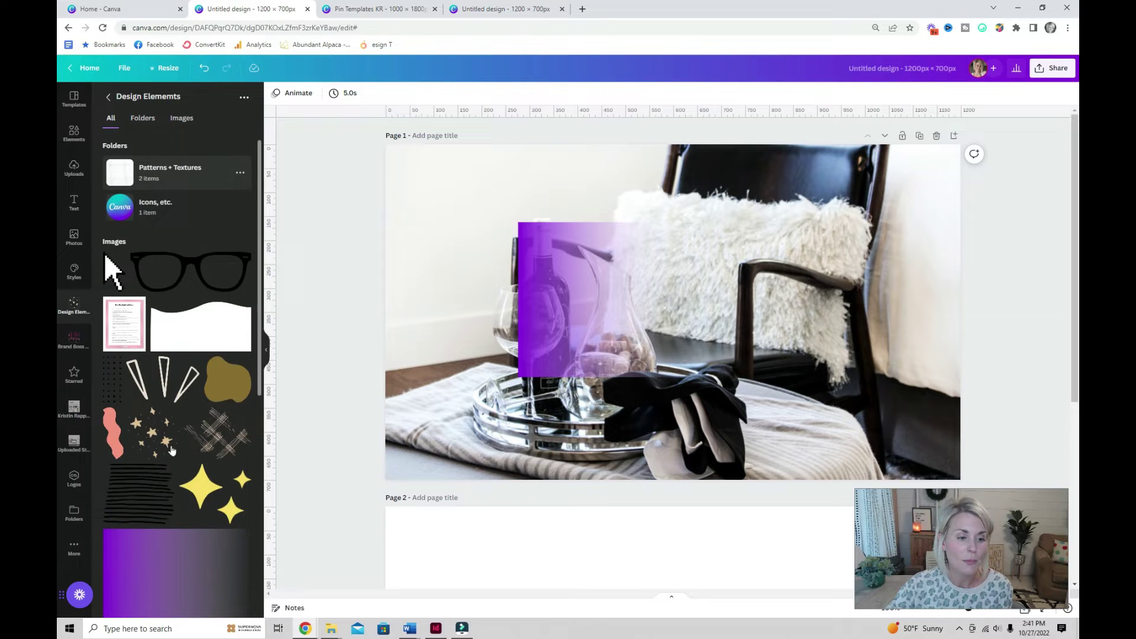
pyautogui.scroll(-2, 171, 451)
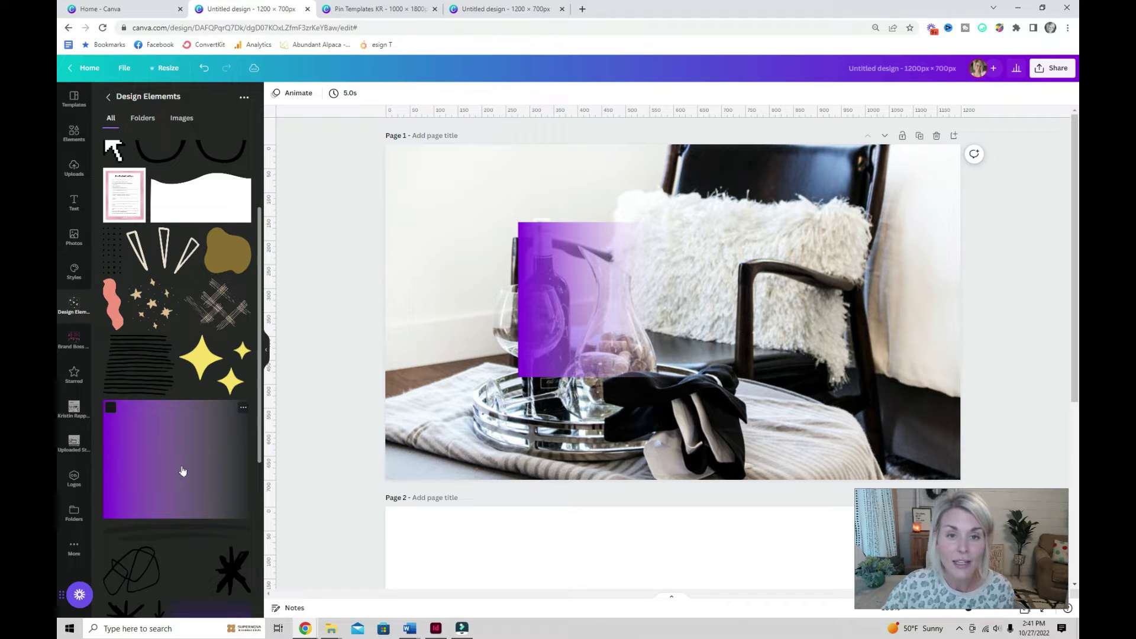
pyautogui.click(182, 471)
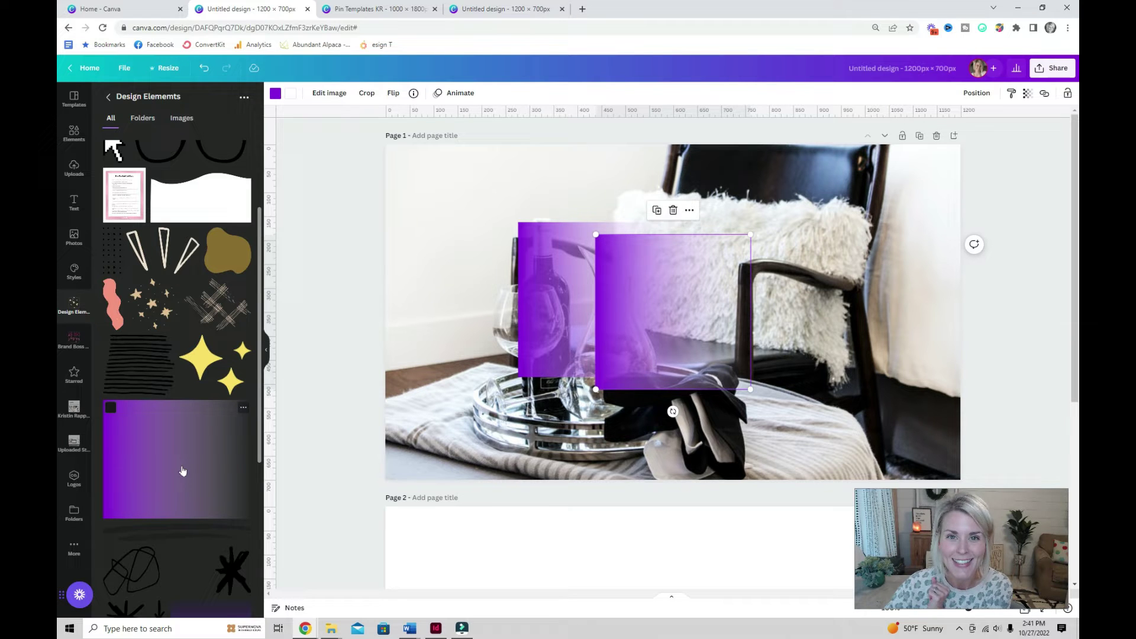
pyautogui.moveTo(181, 469); pyautogui.dragTo(593, 314)
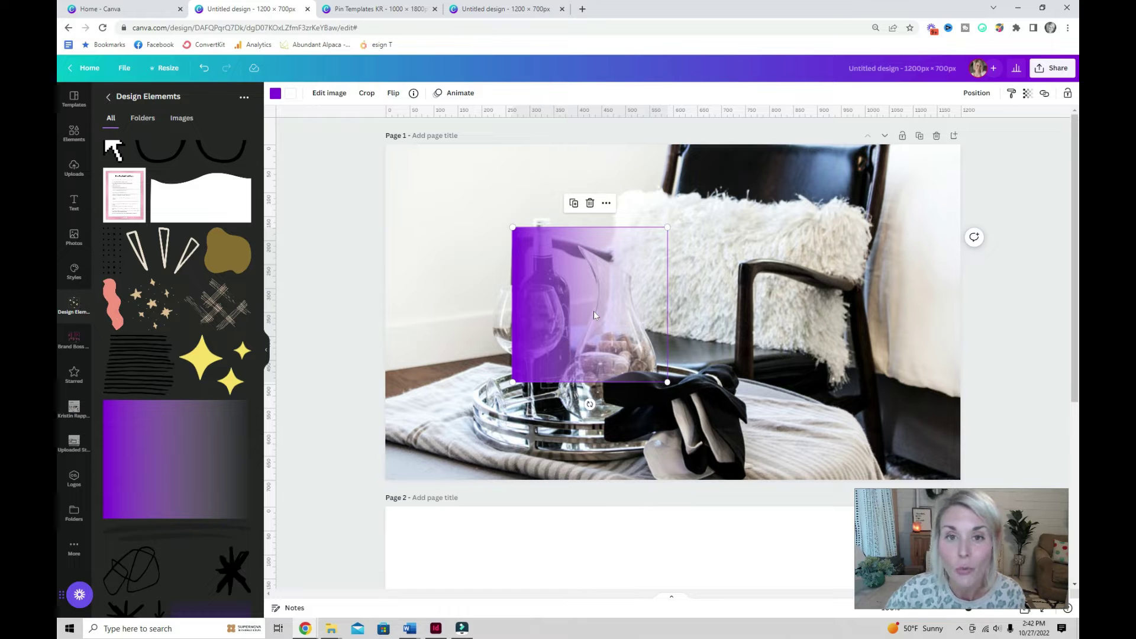
pyautogui.moveTo(594, 314); pyautogui.dragTo(528, 325)
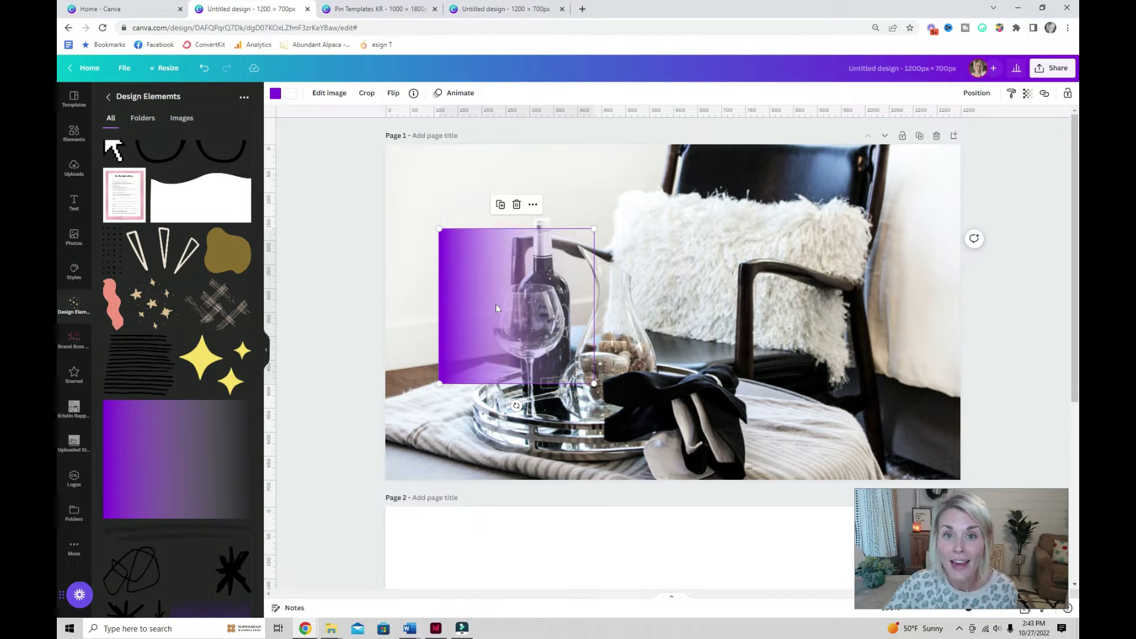
# - Stretch the gradient to cover the full height of the photo's left side
pyautogui.moveTo(495, 307); pyautogui.dragTo(525, 314)
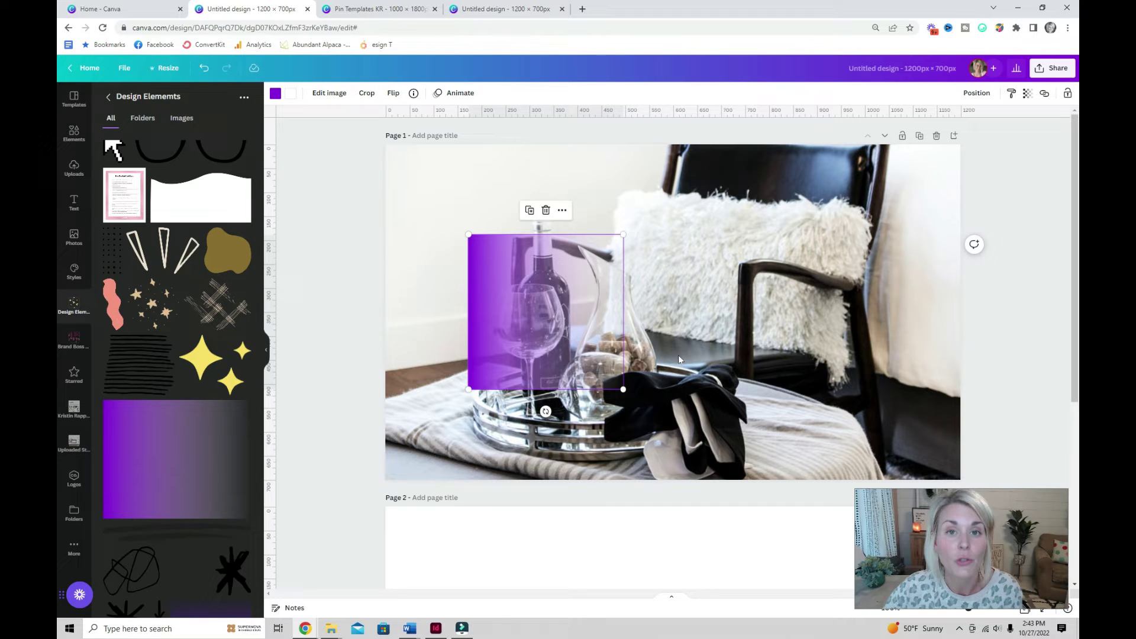
pyautogui.moveTo(529, 341); pyautogui.dragTo(445, 249)
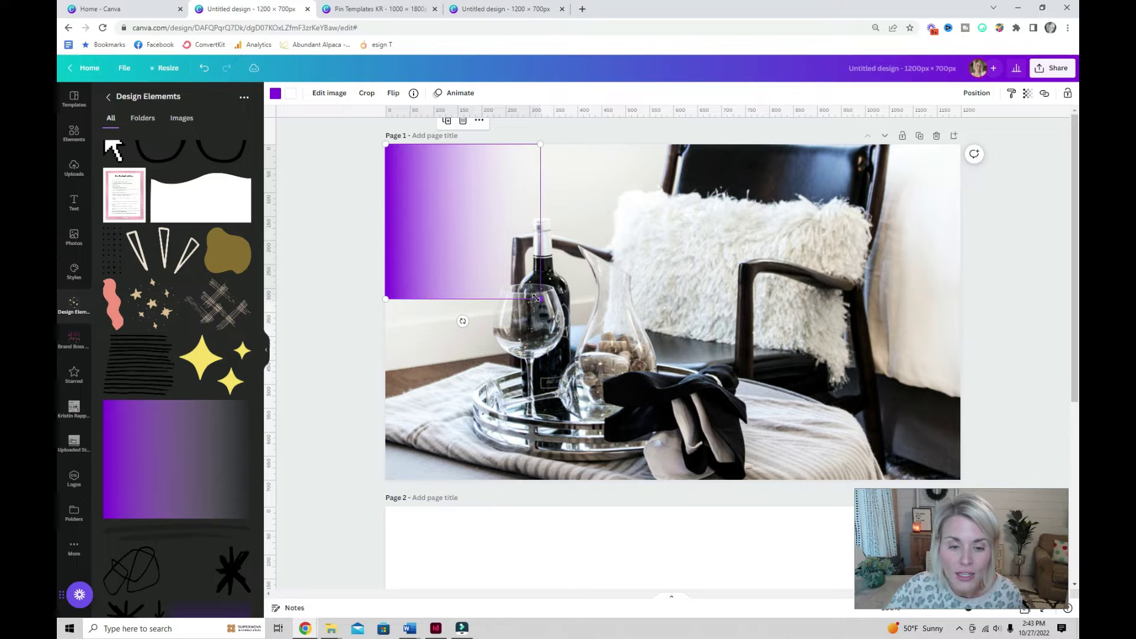
pyautogui.moveTo(536, 297); pyautogui.dragTo(734, 467)
# - Recolour the stretched gradient white
pyautogui.click(275, 93)
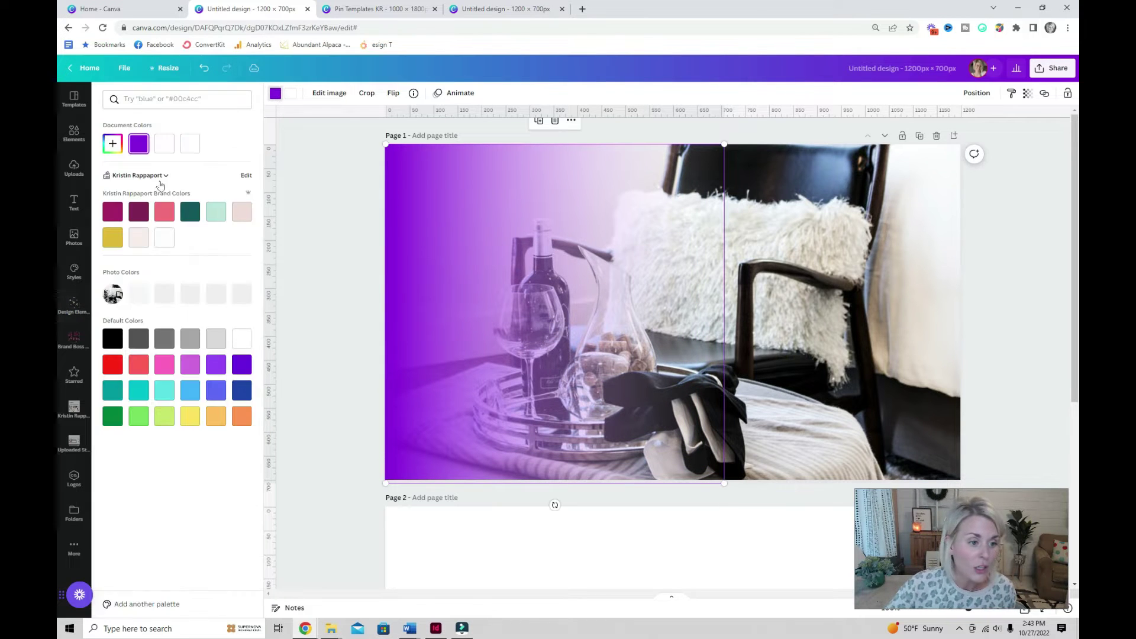
pyautogui.click(167, 143)
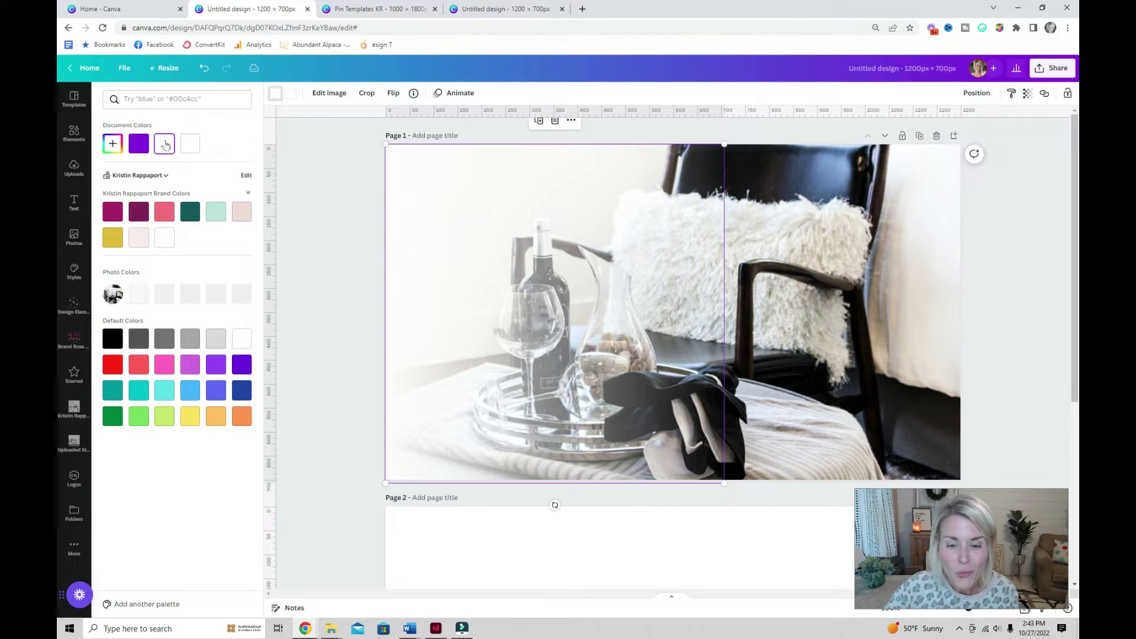
pyautogui.click(430, 313)
pyautogui.click(329, 252)
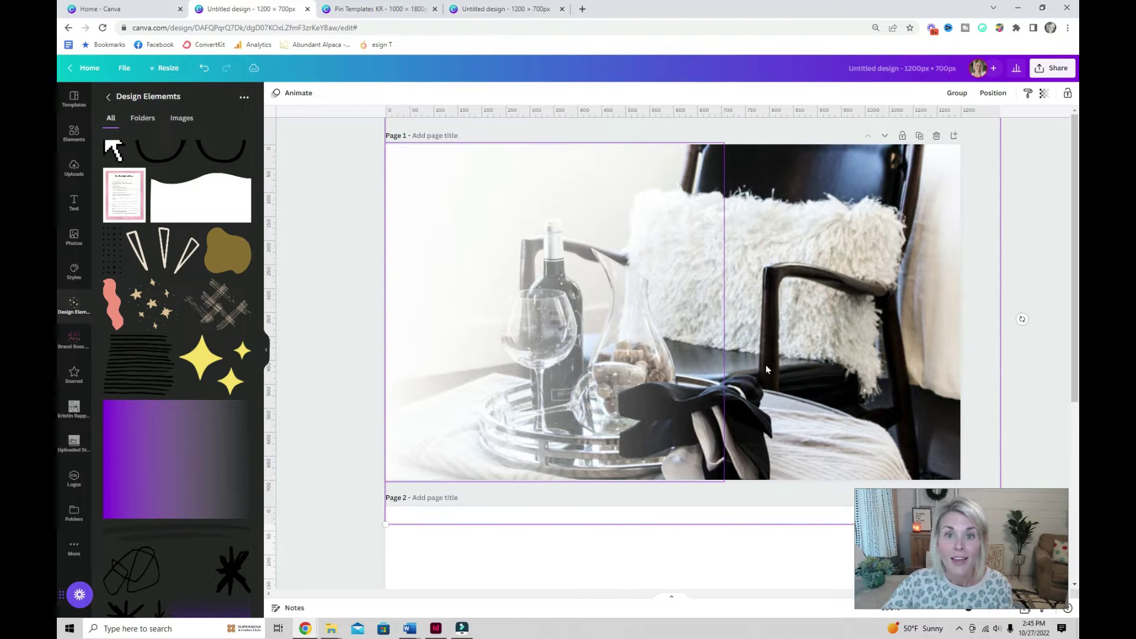
# - Shift the photo and fade right, then move the white fade flush with the page's left edge
pyautogui.click(762, 367)
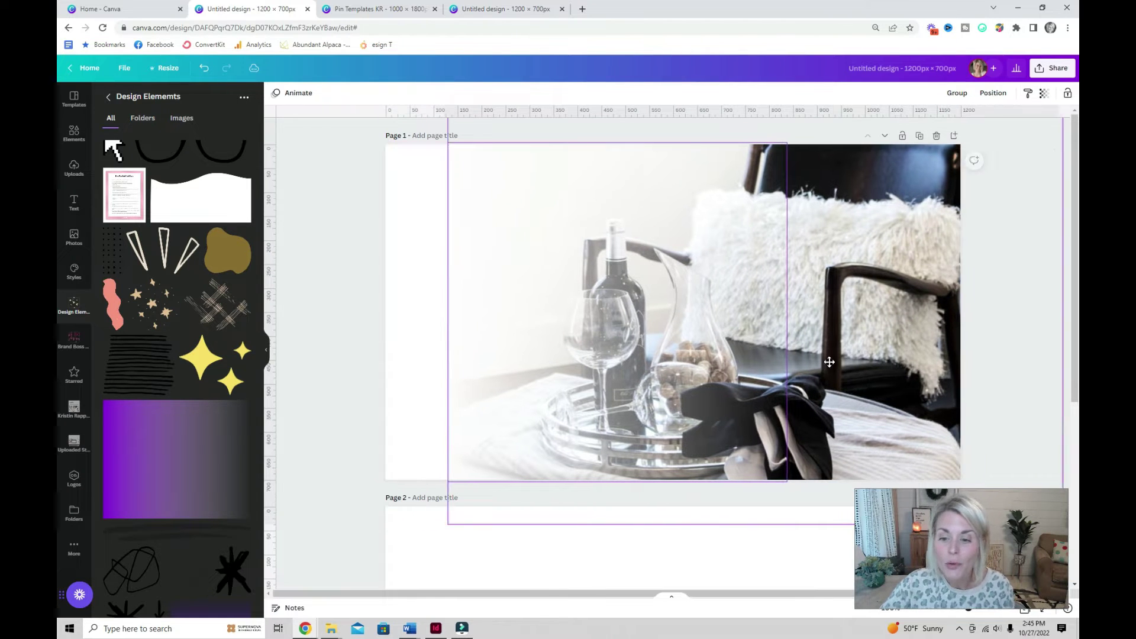
pyautogui.hotkey('shift', 'Right')
pyautogui.hotkey('shift', 'Right')
pyautogui.hotkey('shift', 'Right')
pyautogui.moveTo(830, 361); pyautogui.dragTo(898, 347)
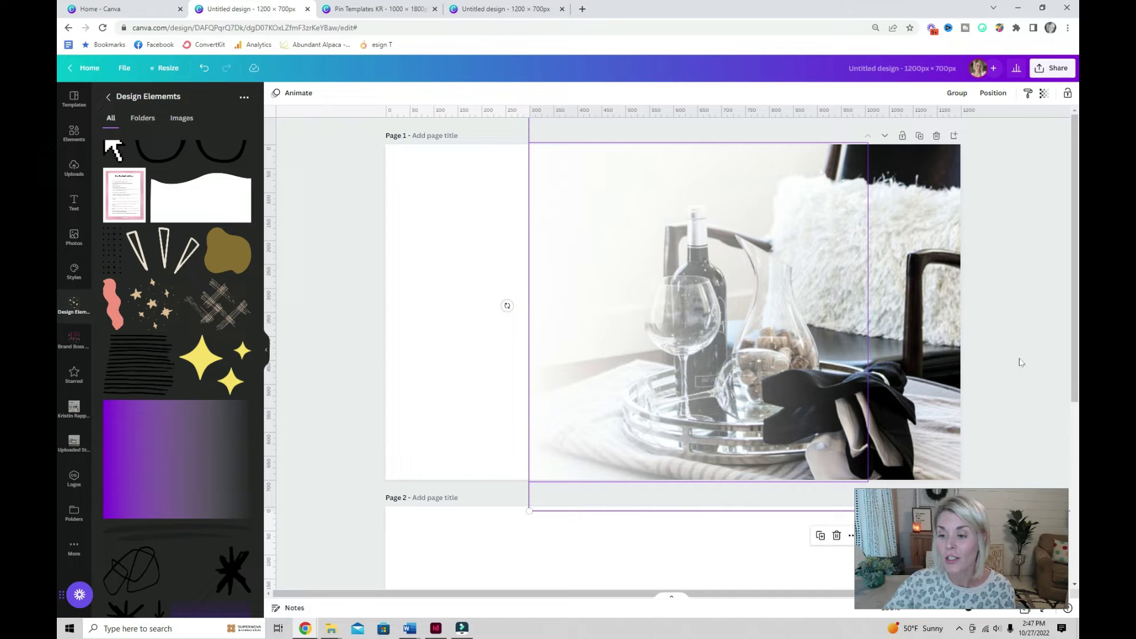
pyautogui.click(667, 334)
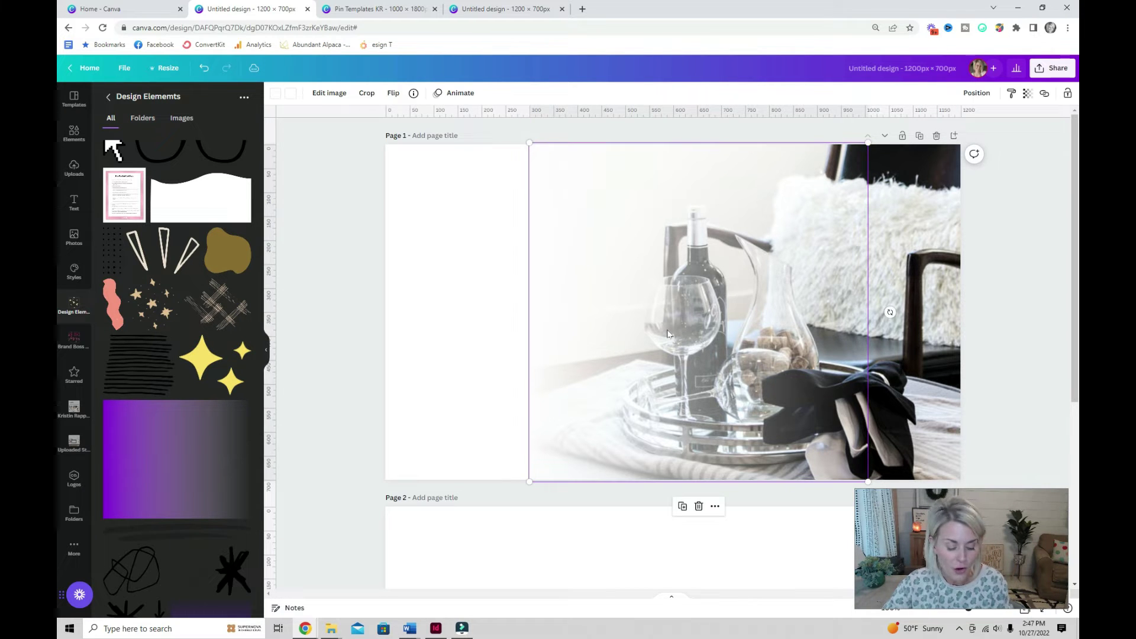
pyautogui.moveTo(667, 334); pyautogui.dragTo(531, 309)
# - Recolour a gradient to the dark plum brand colour and resize it to a small square
pyautogui.click(275, 93)
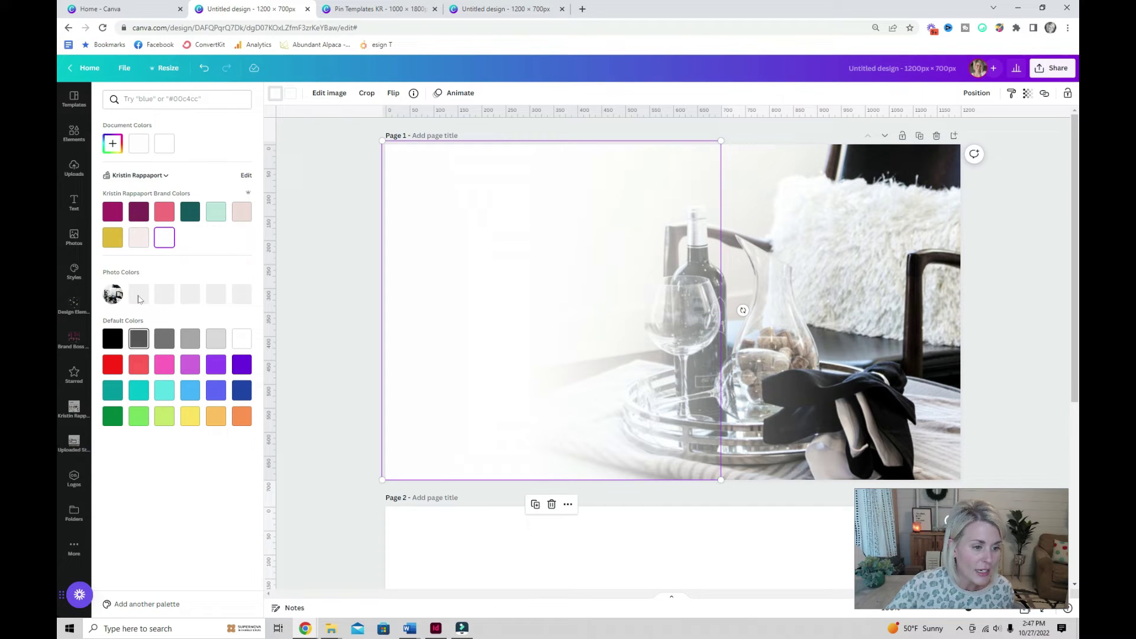
pyautogui.click(138, 211)
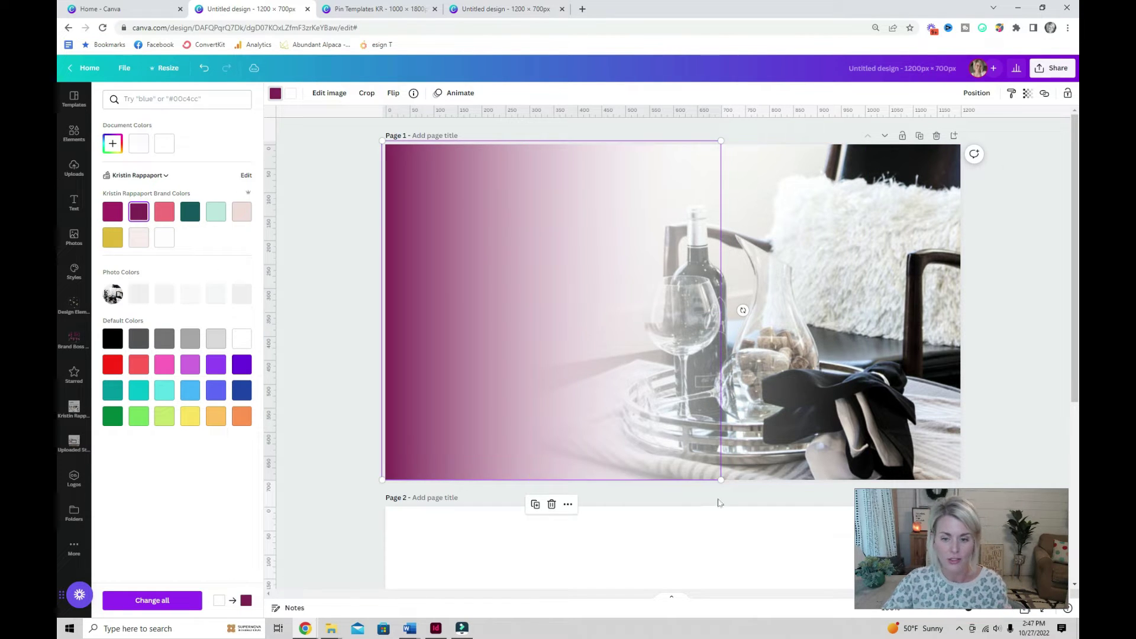
pyautogui.moveTo(720, 479); pyautogui.dragTo(985, 532)
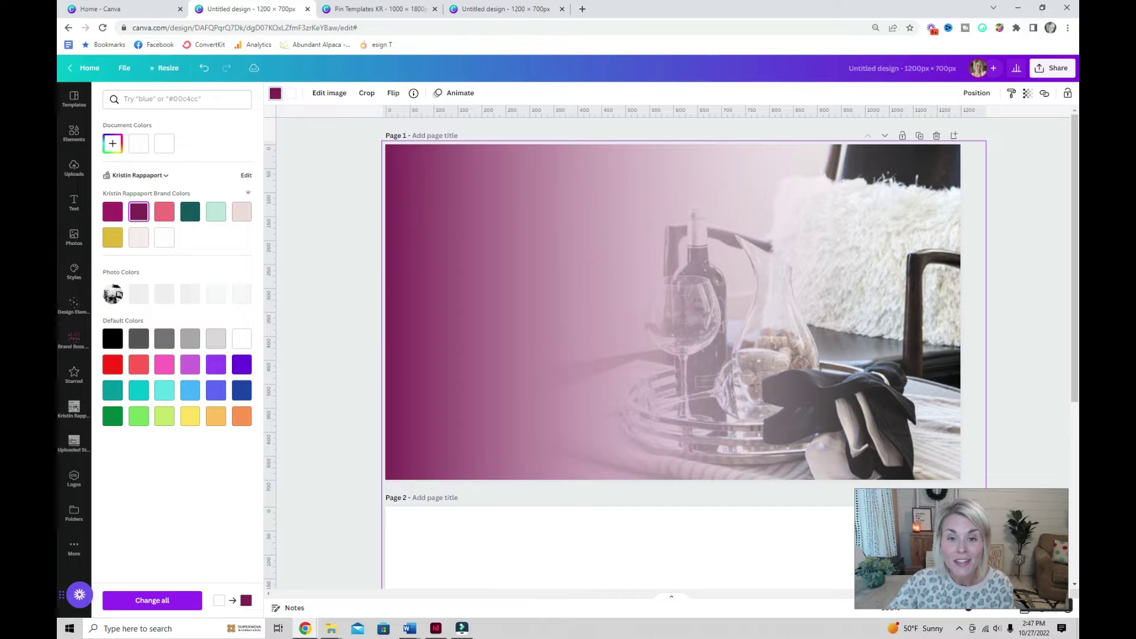
pyautogui.moveTo(985, 488); pyautogui.dragTo(529, 304)
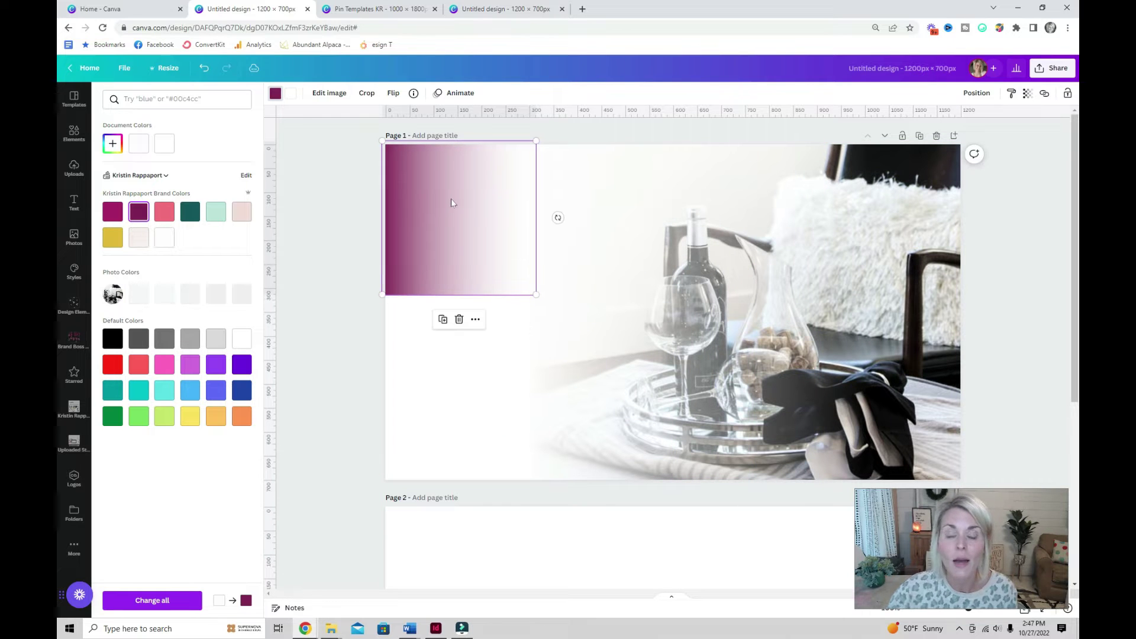
pyautogui.press('Escape')
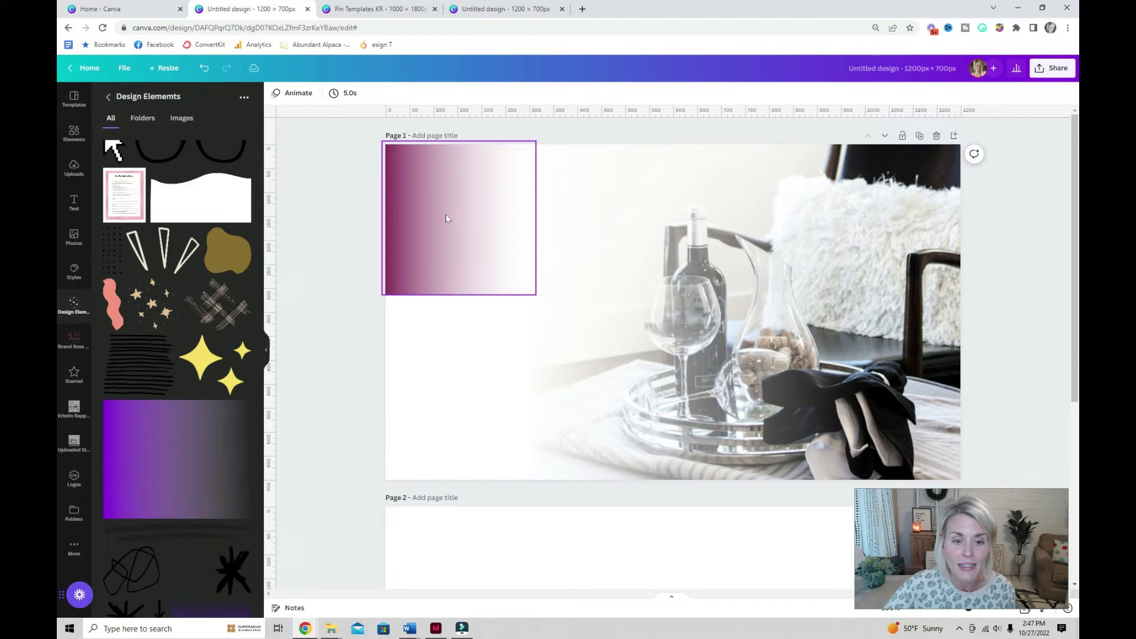
# - Duplicate the plum gradient and stretch the stacked copies down the page's left edge
pyautogui.click(446, 218)
pyautogui.hotkey('ctrl', 'd')
pyautogui.moveTo(446, 218); pyautogui.dragTo(437, 324)
pyautogui.hotkey('ctrl', 'a')
pyautogui.moveTo(536, 450); pyautogui.dragTo(566, 481)
pyautogui.click(347, 345)
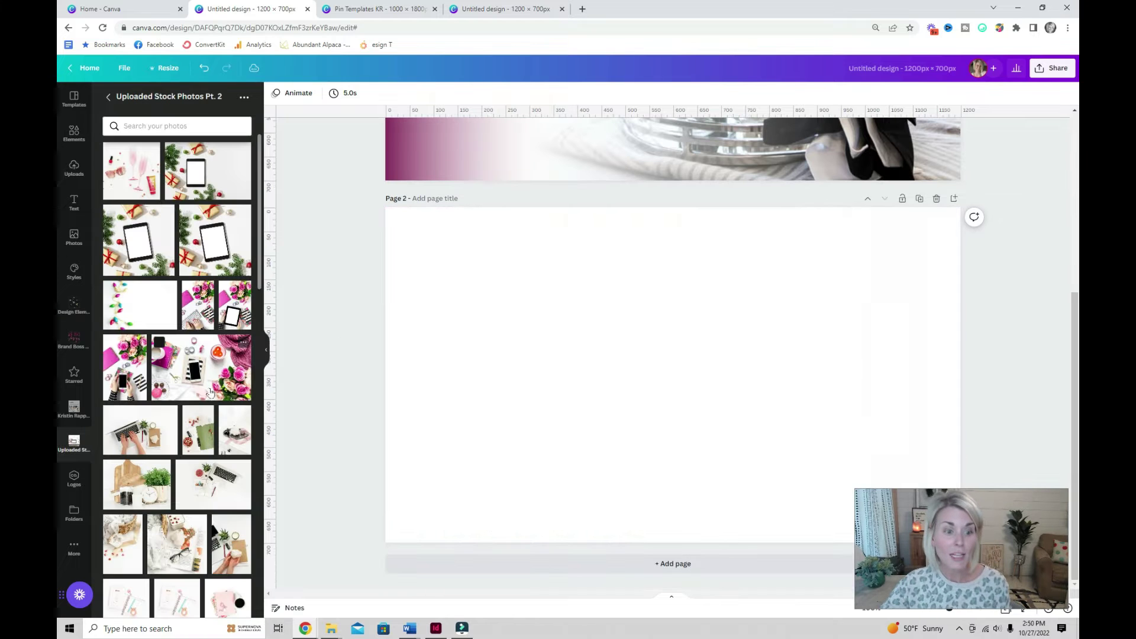
# - Place the pink flat-lay photo on page 2, enlarged to fill the page
pyautogui.click(213, 384)
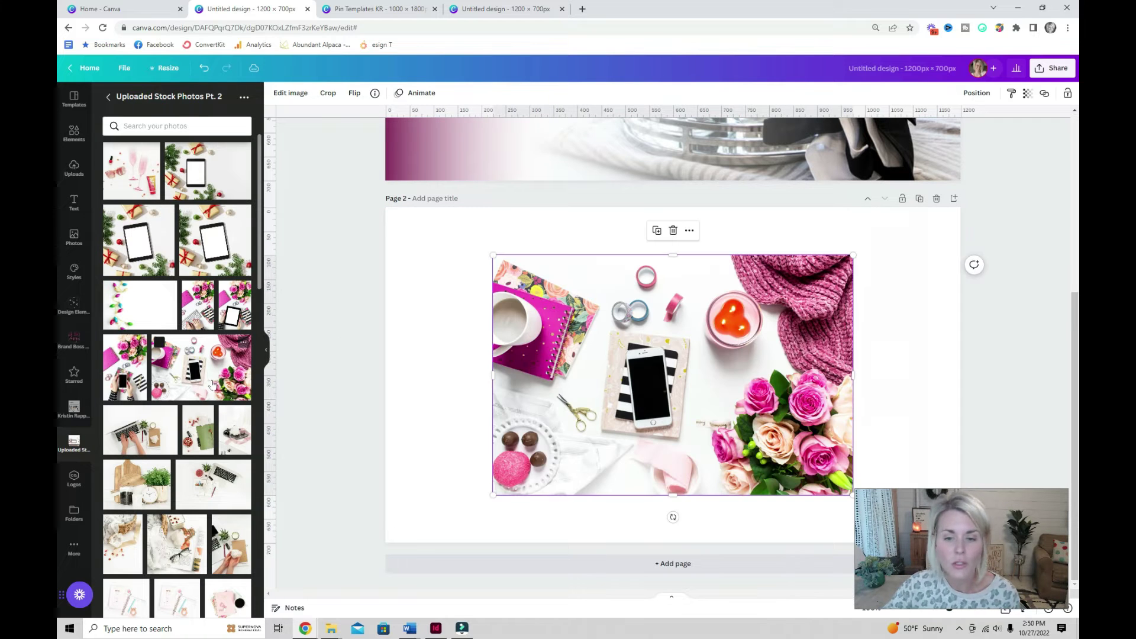
pyautogui.moveTo(213, 384); pyautogui.dragTo(802, 491)
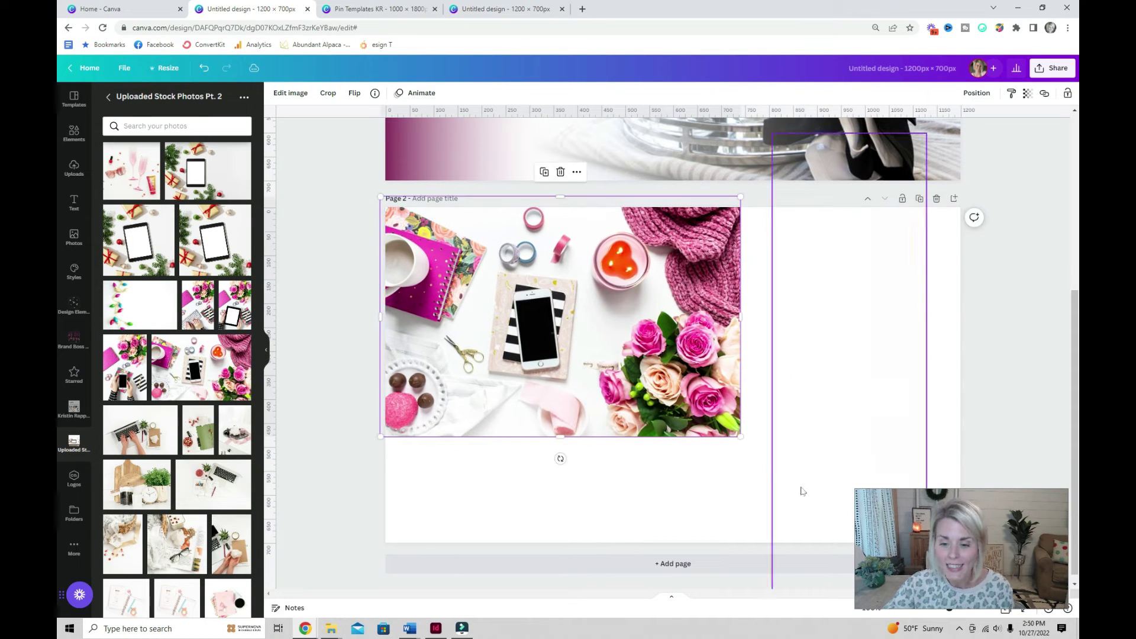
pyautogui.moveTo(740, 436); pyautogui.dragTo(913, 552)
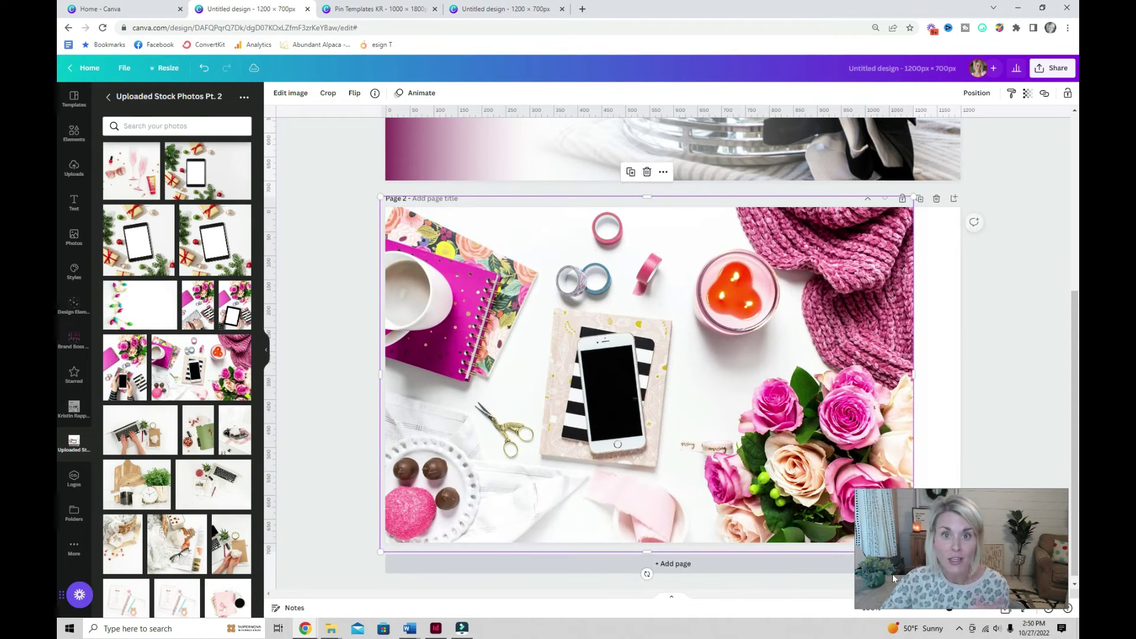
# - Add the purple fading gradient to page 2, rotated 180° into the top-right corner
pyautogui.scroll(5, 882, 573)
pyautogui.click(520, 317)
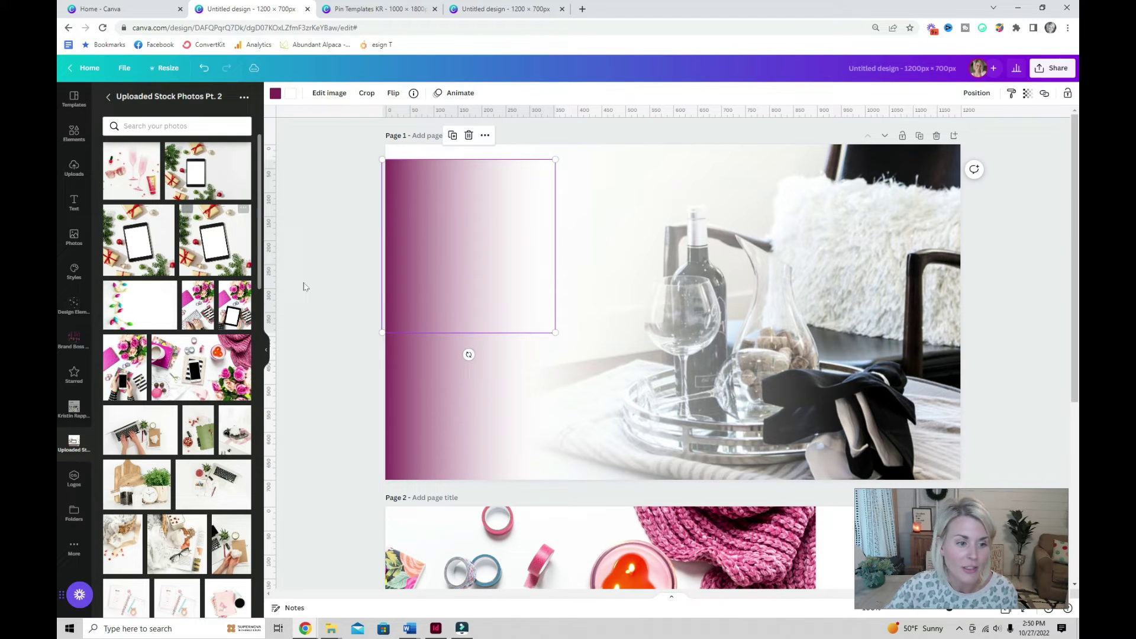
pyautogui.scroll(-2, 463, 248)
pyautogui.scroll(-3, 463, 248)
pyautogui.click(74, 133)
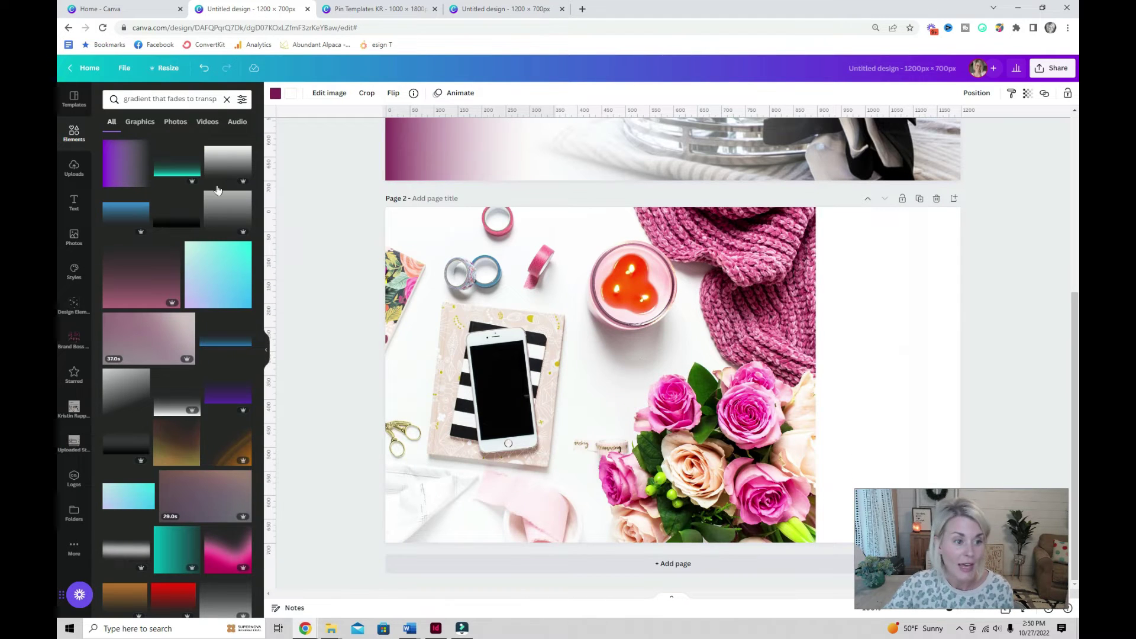
pyautogui.click(124, 163)
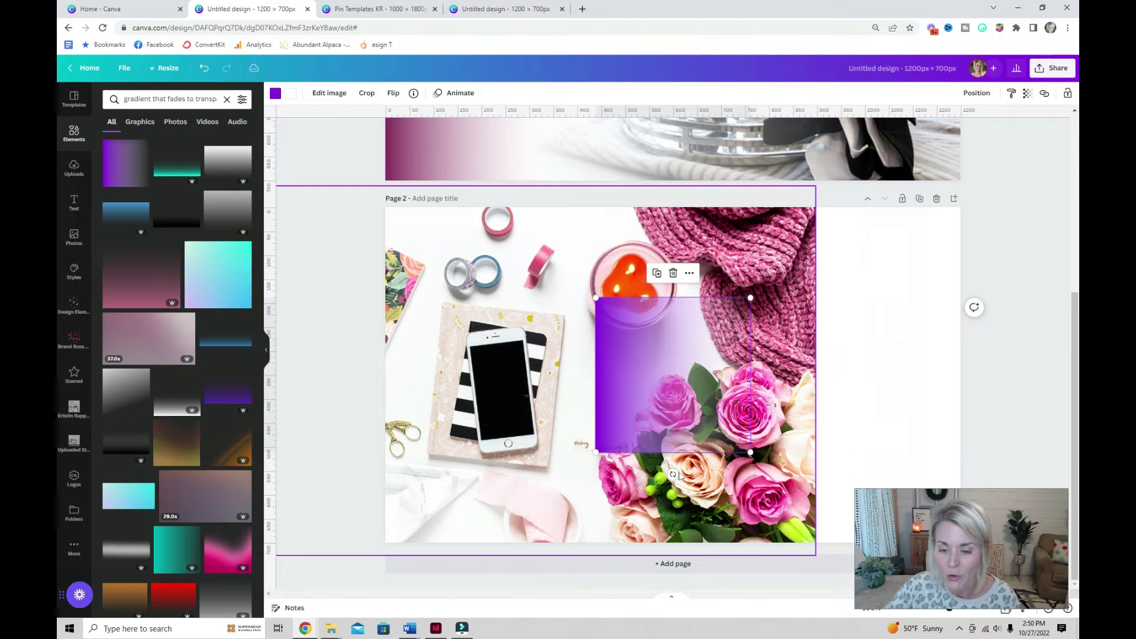
pyautogui.moveTo(673, 474); pyautogui.dragTo(675, 271)
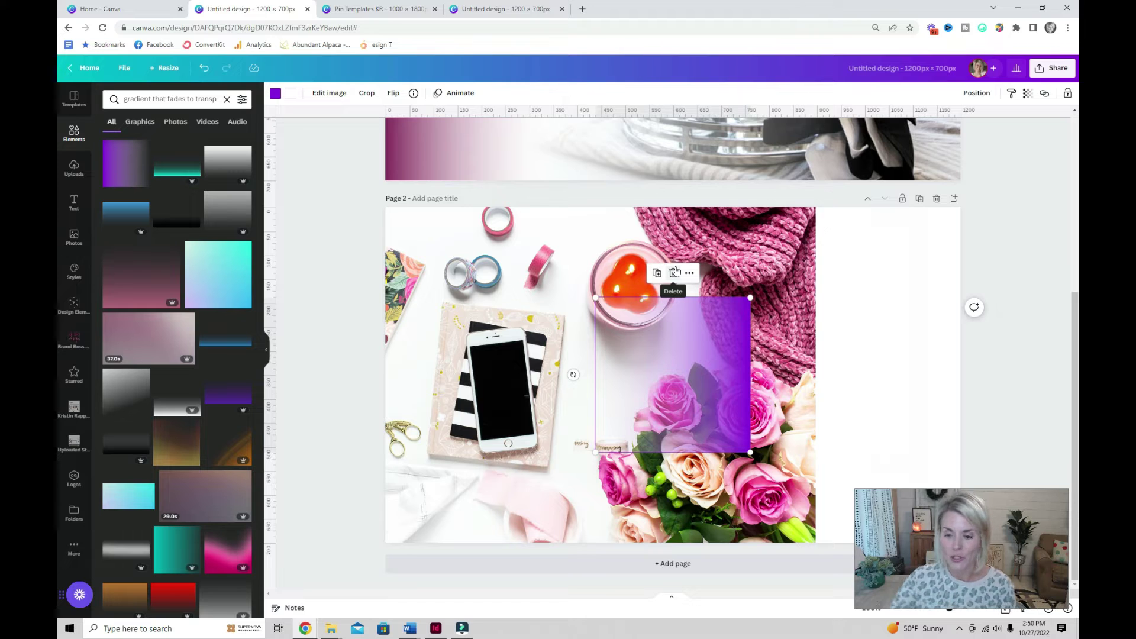
pyautogui.moveTo(729, 360); pyautogui.dragTo(794, 269)
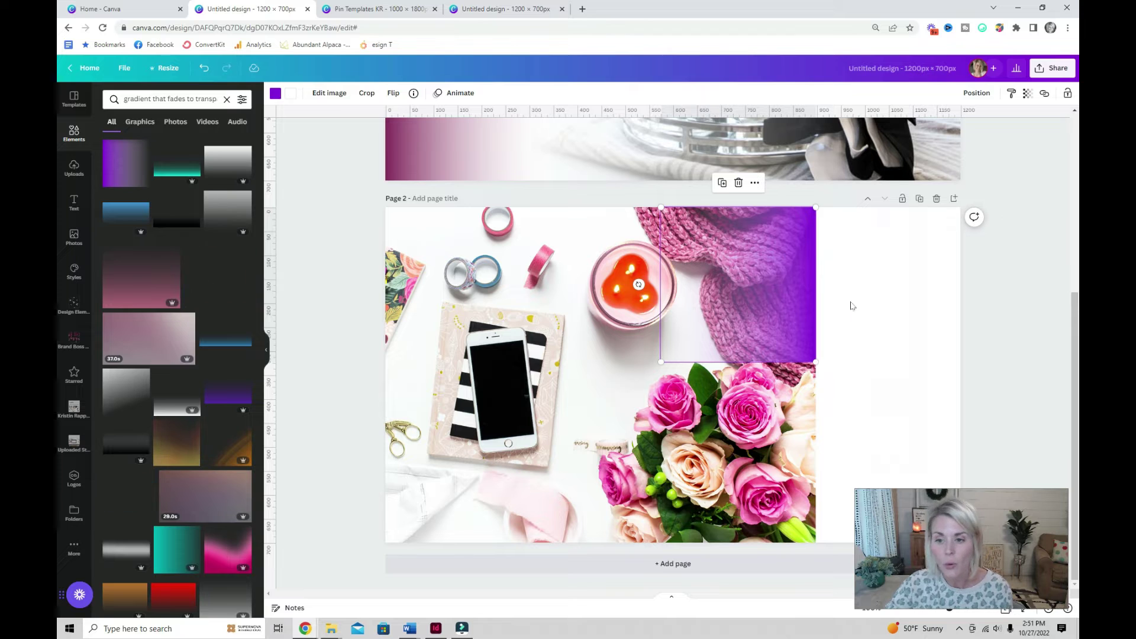
# - Make page 2's gradient white and stretch it full-height over most of the flat-lay photo
pyautogui.click(275, 93)
pyautogui.click(164, 237)
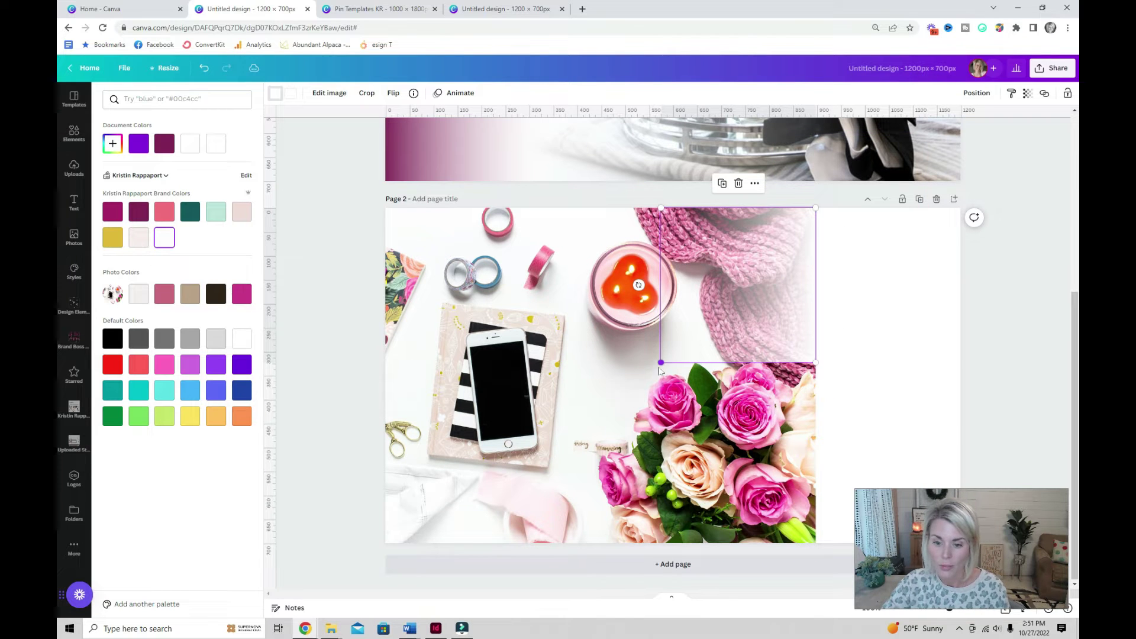
pyautogui.moveTo(661, 362); pyautogui.dragTo(582, 455)
pyautogui.hotkey('ctrl', 'z')
pyautogui.hotkey('ctrl', 'z')
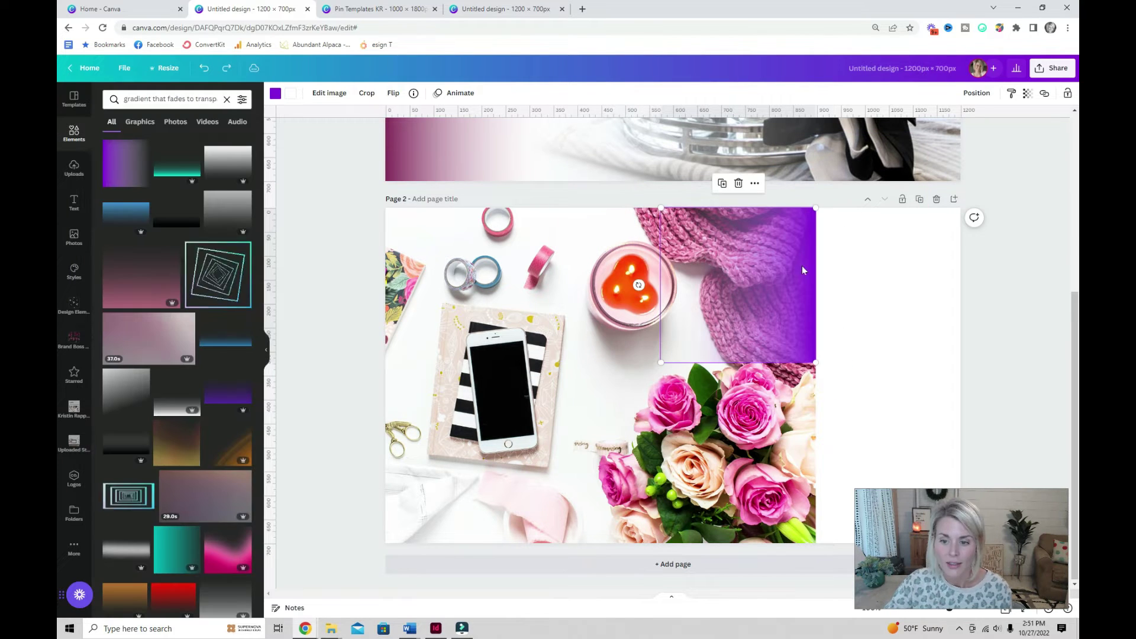
pyautogui.click(275, 94)
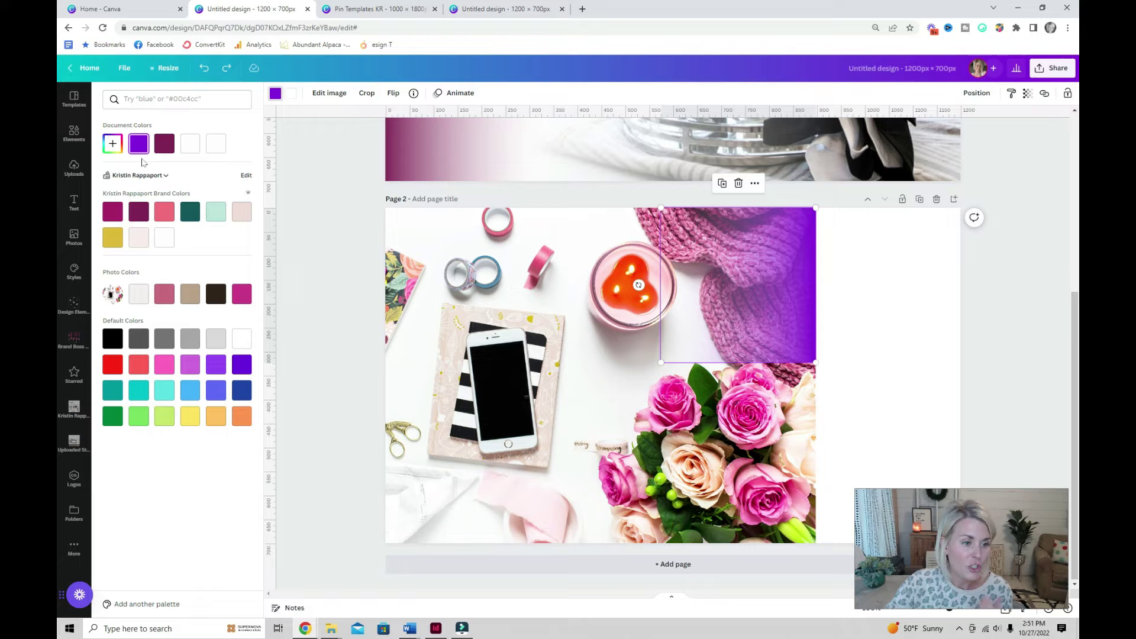
pyautogui.click(168, 242)
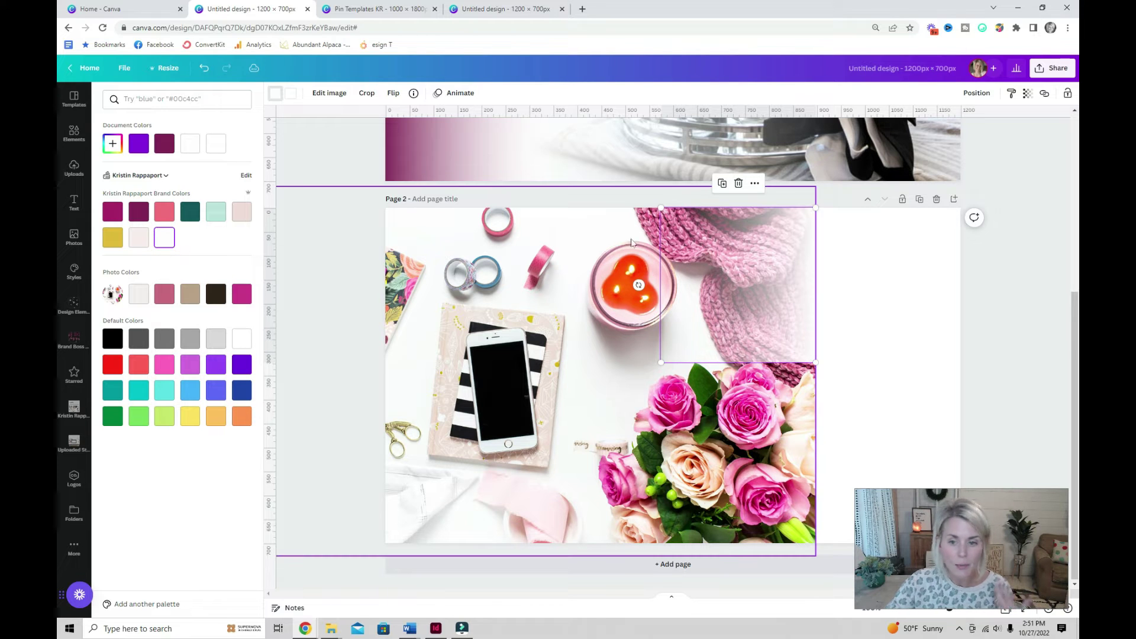
pyautogui.moveTo(661, 362); pyautogui.dragTo(469, 554)
pyautogui.press('Escape')
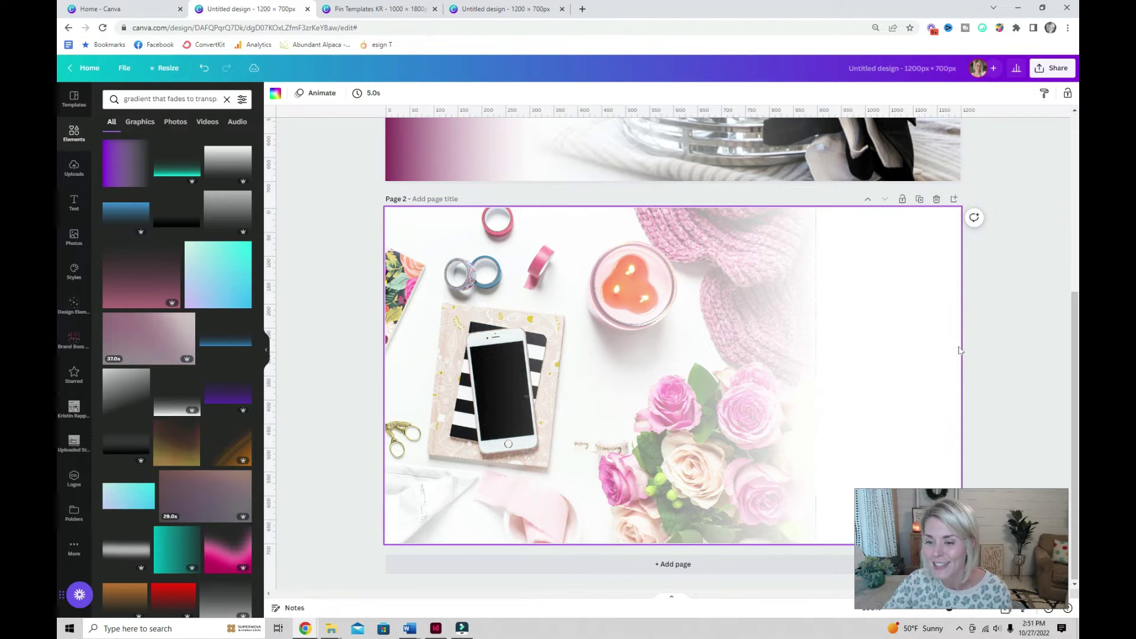
pyautogui.click(994, 294)
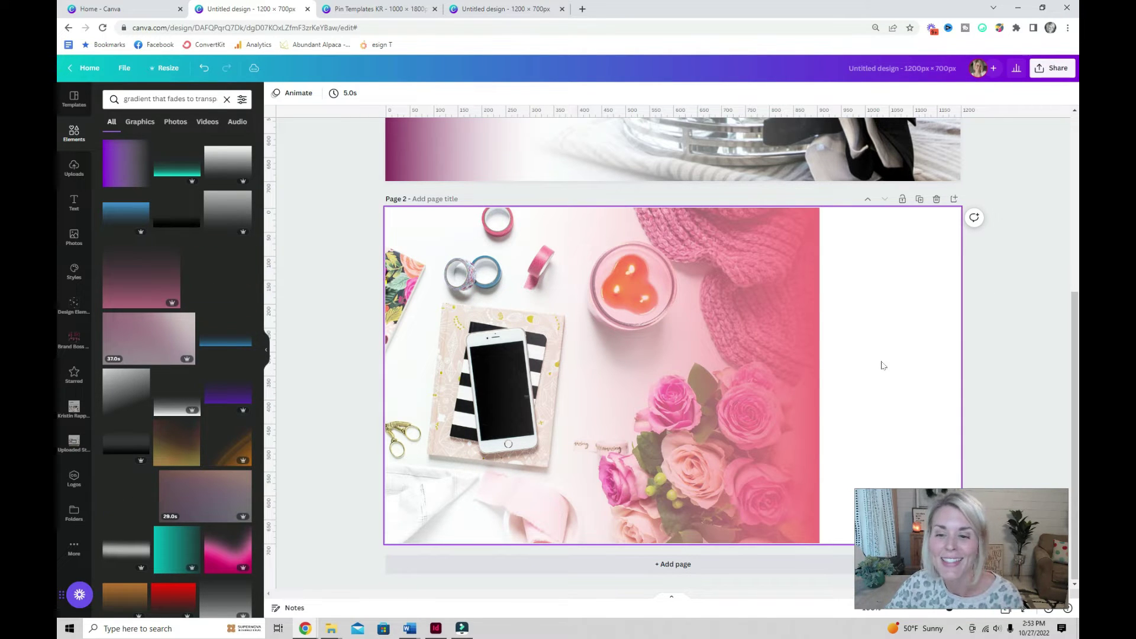
# - Add a horizontally flipped copy of the pink gradient, enlarged along page 2's right edge
pyautogui.click(756, 318)
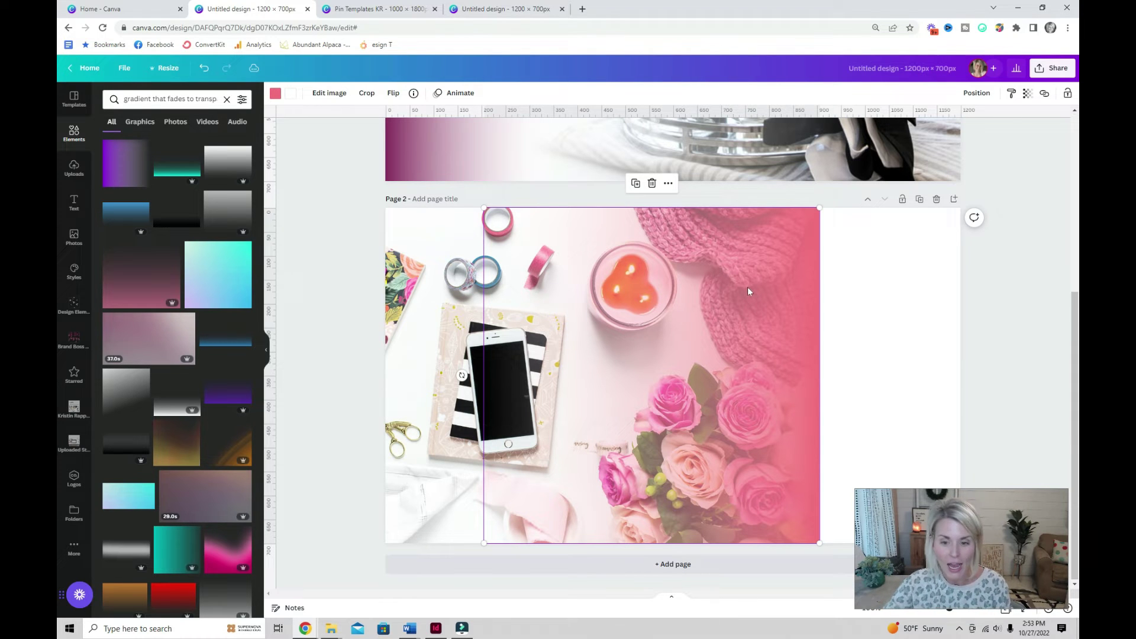
pyautogui.hotkey('ctrl', 'd')
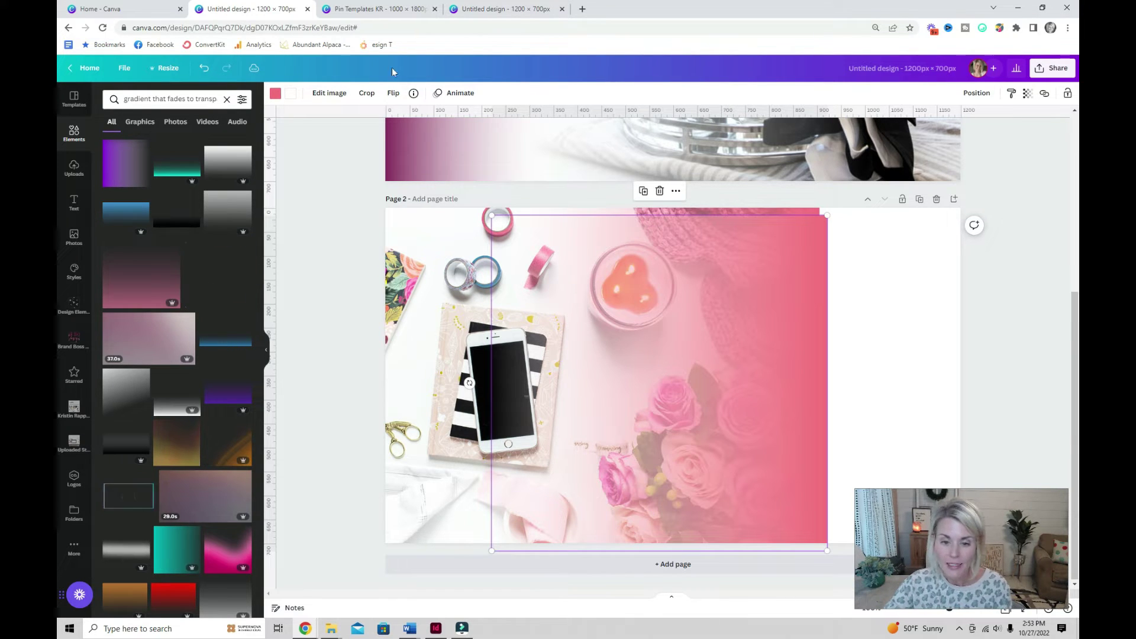
pyautogui.click(393, 93)
pyautogui.click(412, 118)
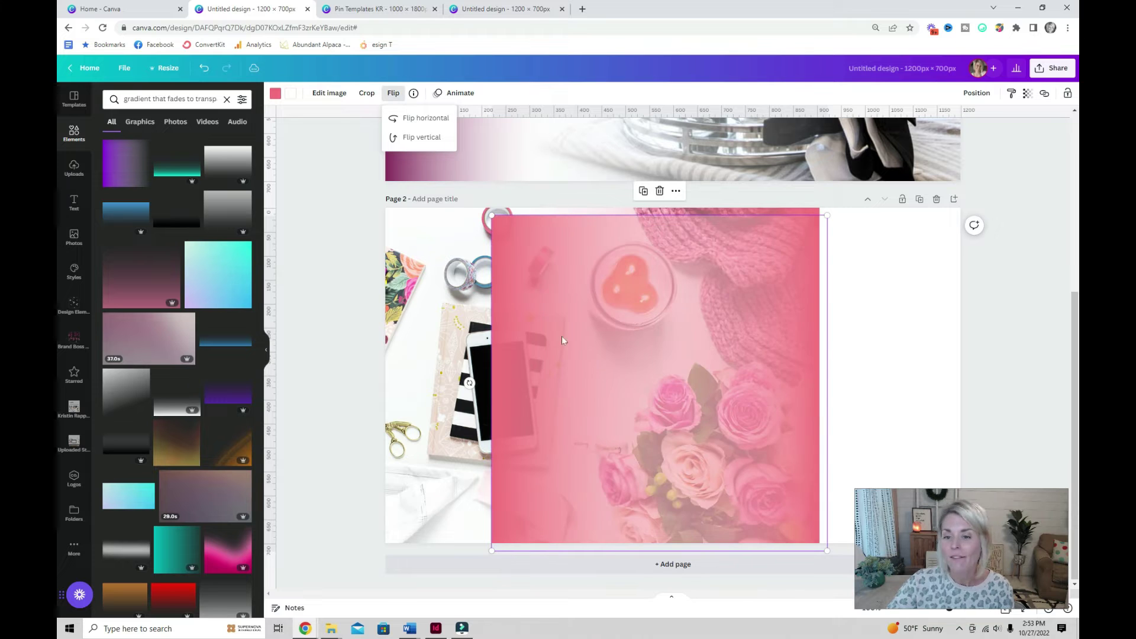
pyautogui.moveTo(560, 337); pyautogui.dragTo(849, 344)
pyautogui.scroll(-5, 849, 345)
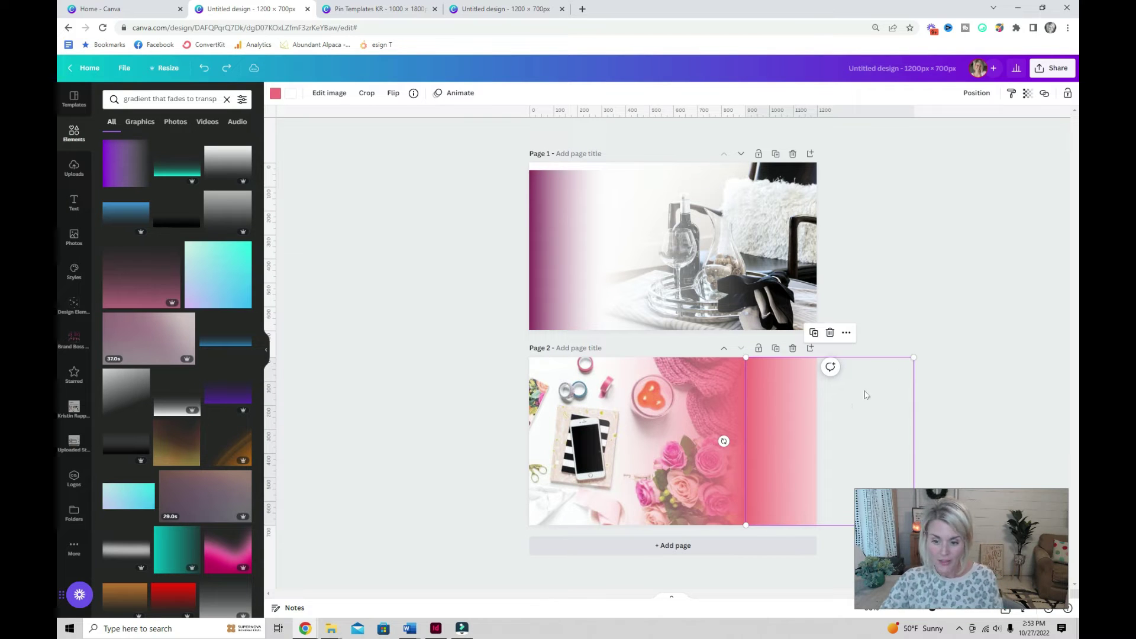
pyautogui.moveTo(913, 357); pyautogui.dragTo(1067, 203)
pyautogui.moveTo(781, 444); pyautogui.dragTo(783, 524)
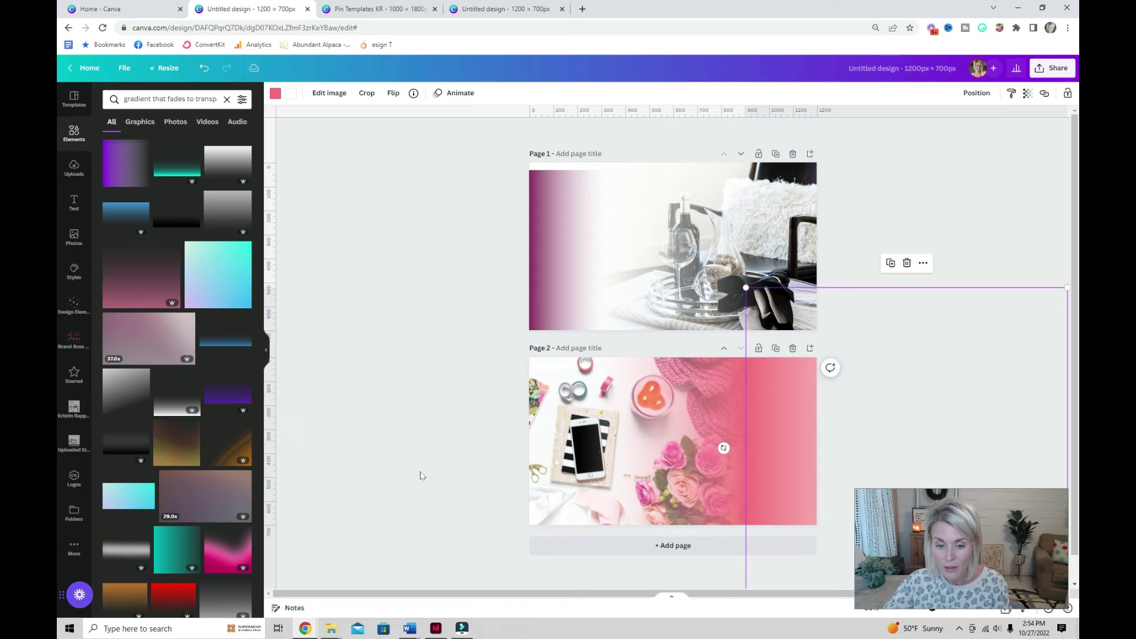
pyautogui.click(365, 449)
# - Place the laptop-and-flowers desk photo at page 3's top-left
pyautogui.click(799, 448)
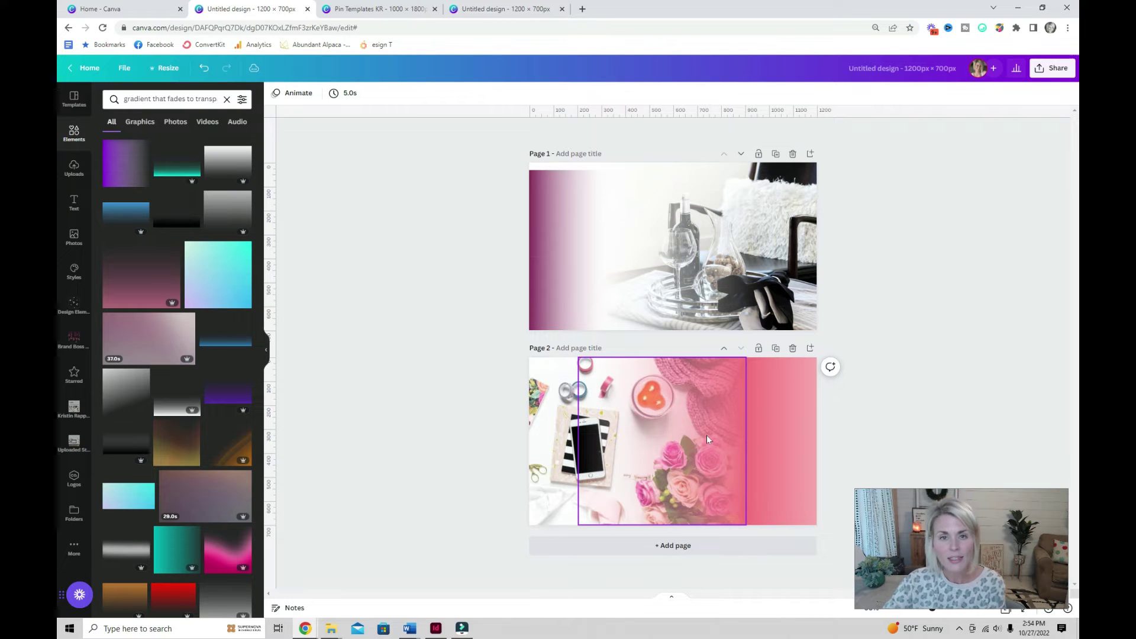
pyautogui.click(706, 435)
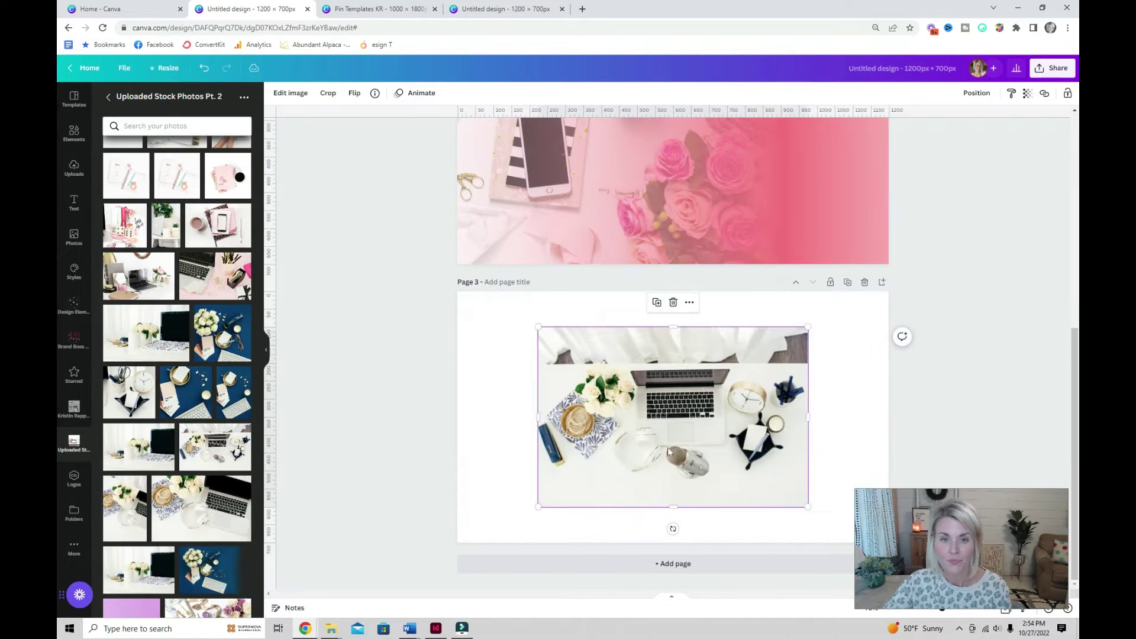
pyautogui.moveTo(666, 441); pyautogui.dragTo(575, 406)
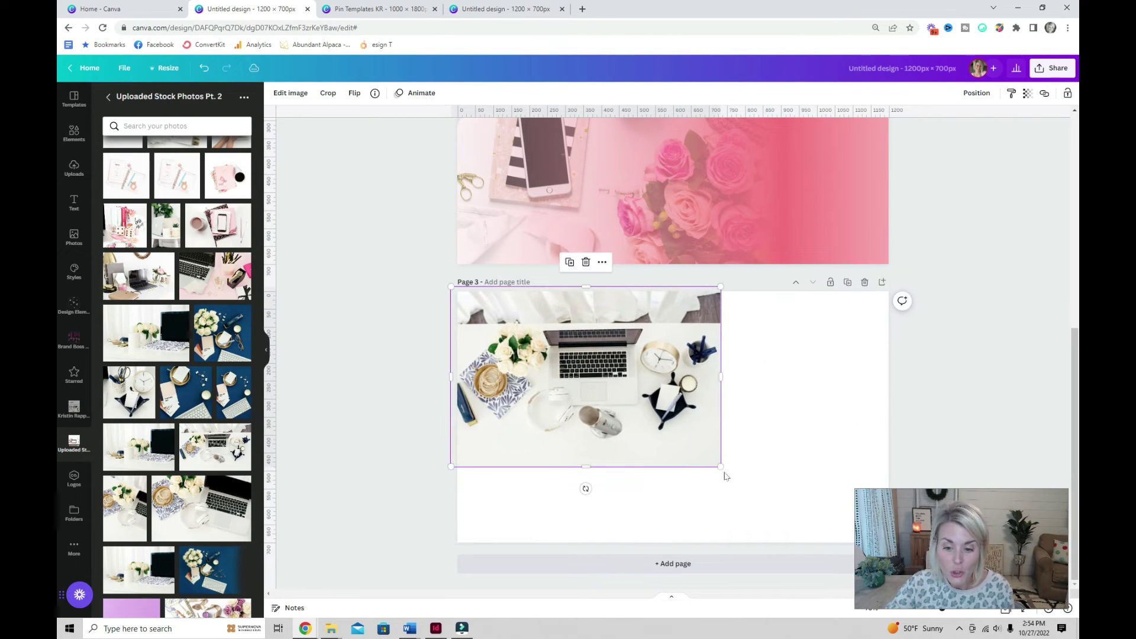
# - Fill page 3 with the laptop photo and run a magenta gradient copy along page 4's bottom
pyautogui.moveTo(719, 471); pyautogui.dragTo(716, 412)
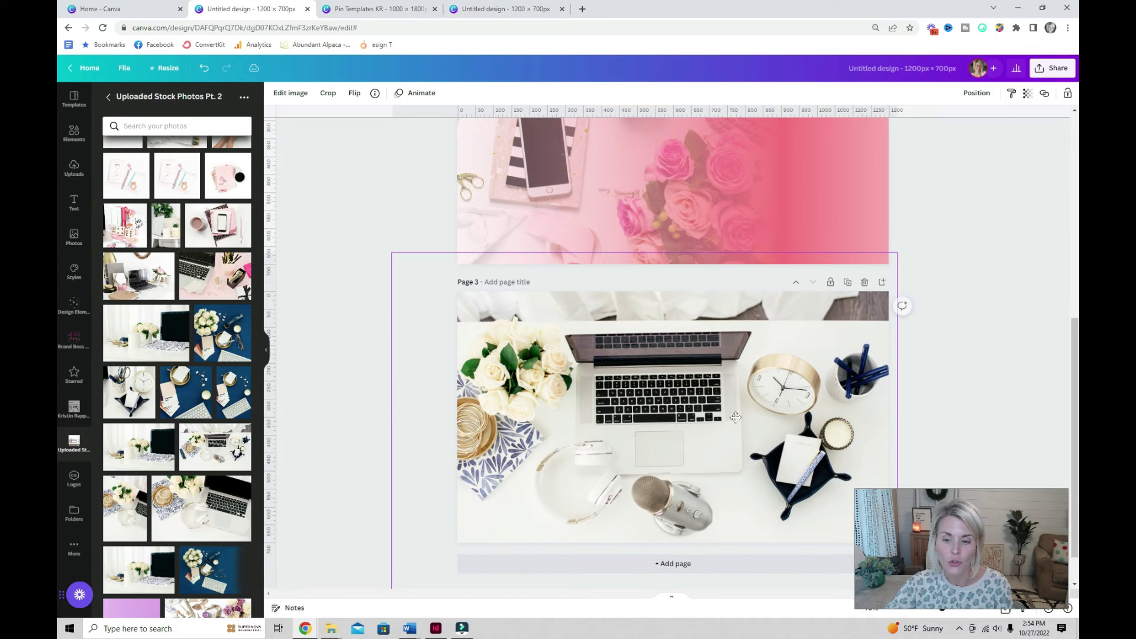
pyautogui.click(822, 155)
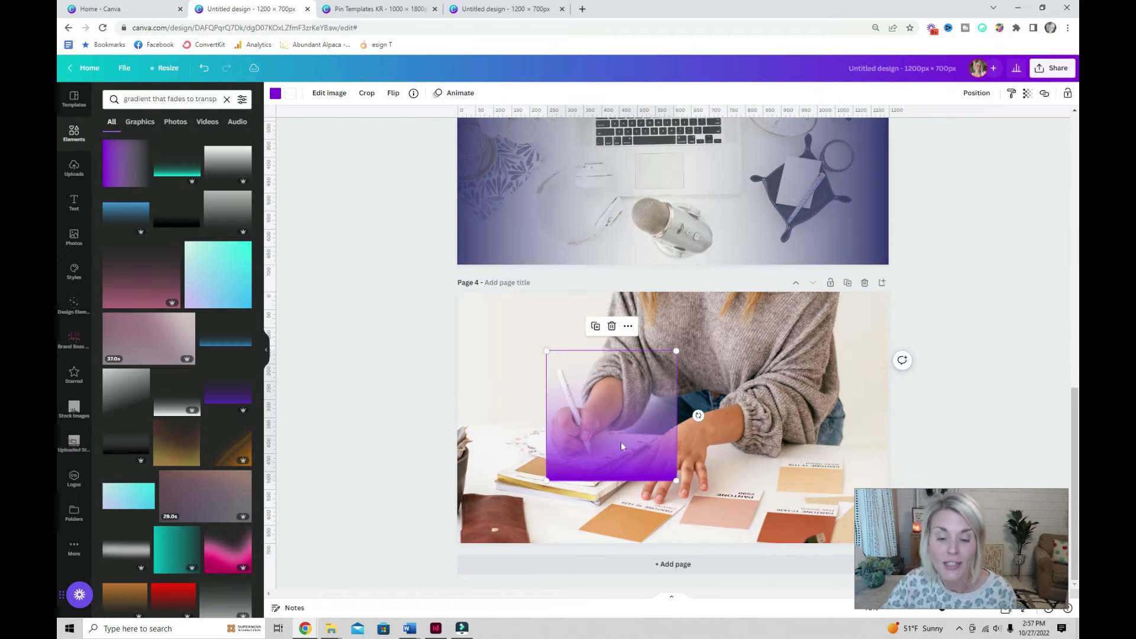
pyautogui.moveTo(620, 442); pyautogui.dragTo(510, 500)
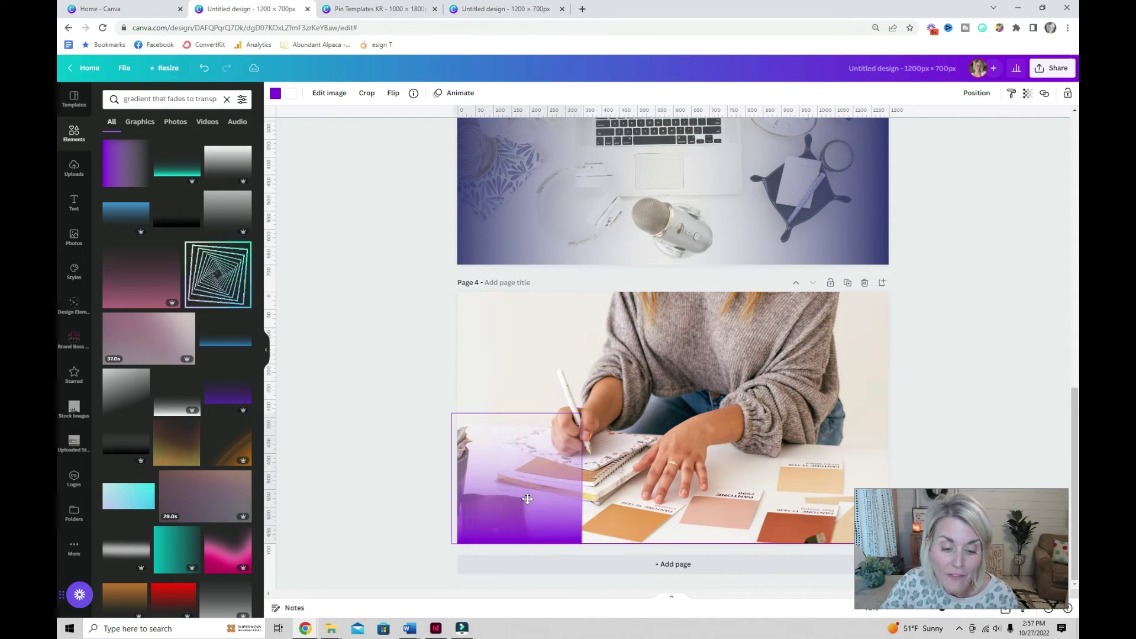
pyautogui.click(275, 94)
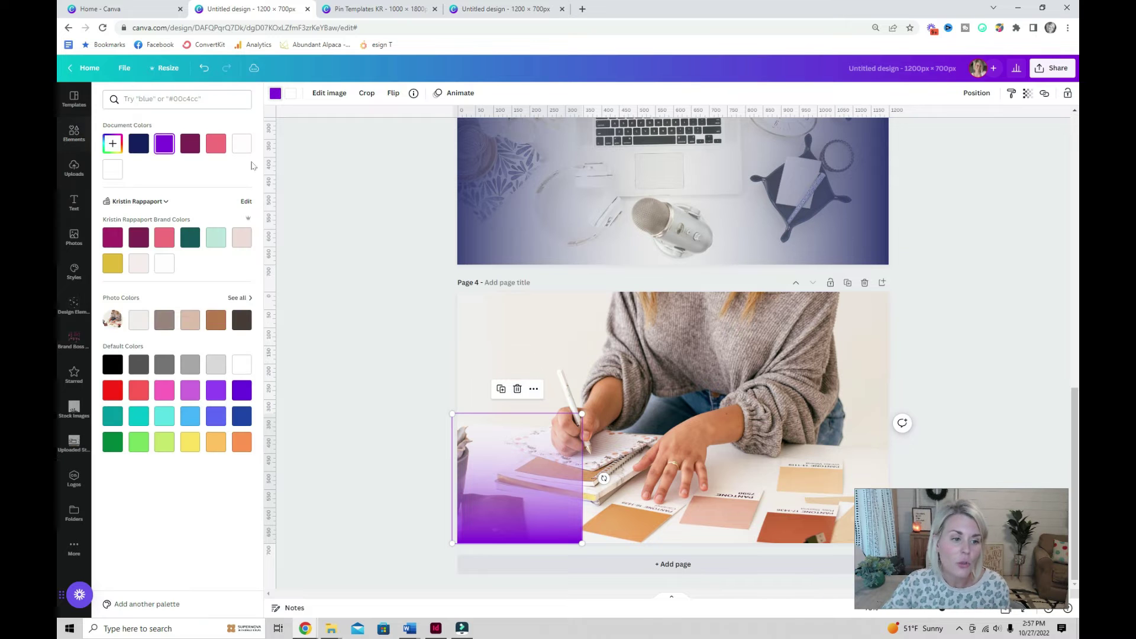
pyautogui.press('Escape')
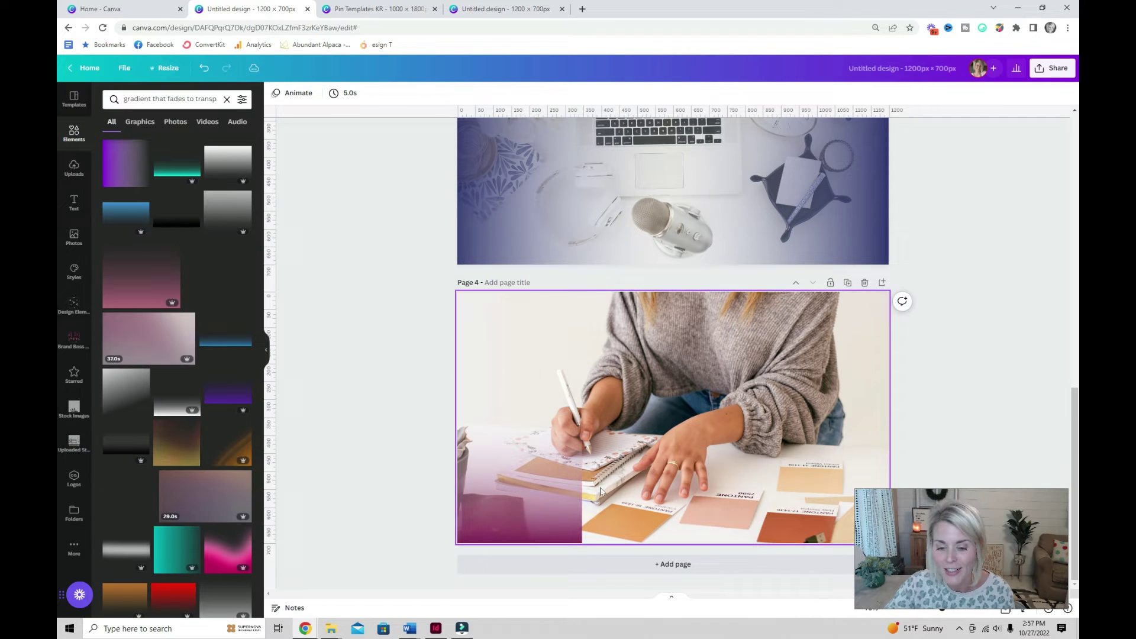
pyautogui.click(510, 499)
pyautogui.moveTo(492, 510); pyautogui.dragTo(631, 528)
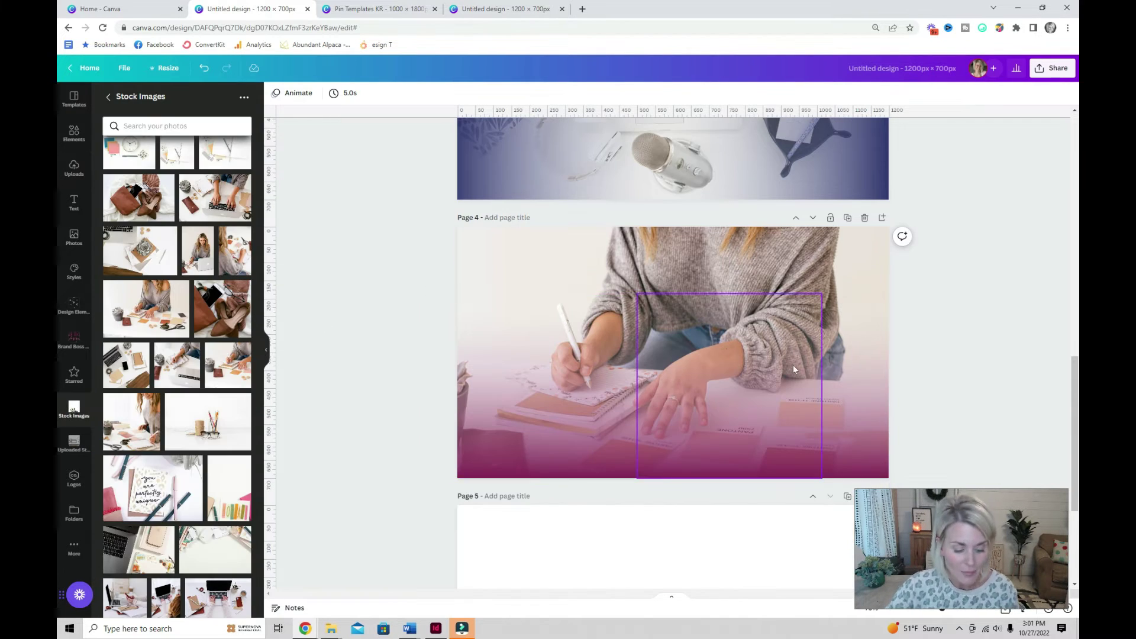
# - Add a magenta square, stretch it over all of page 4 and lower its transparency to about 35
pyautogui.press('r')
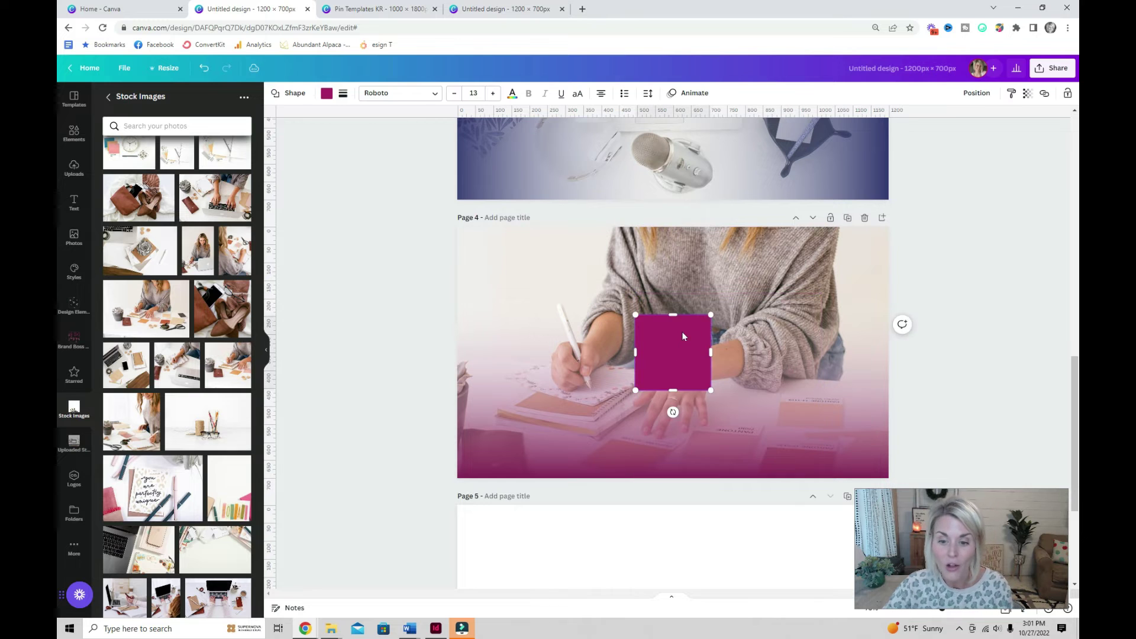
pyautogui.moveTo(682, 332); pyautogui.dragTo(504, 245)
pyautogui.moveTo(532, 302); pyautogui.dragTo(892, 480)
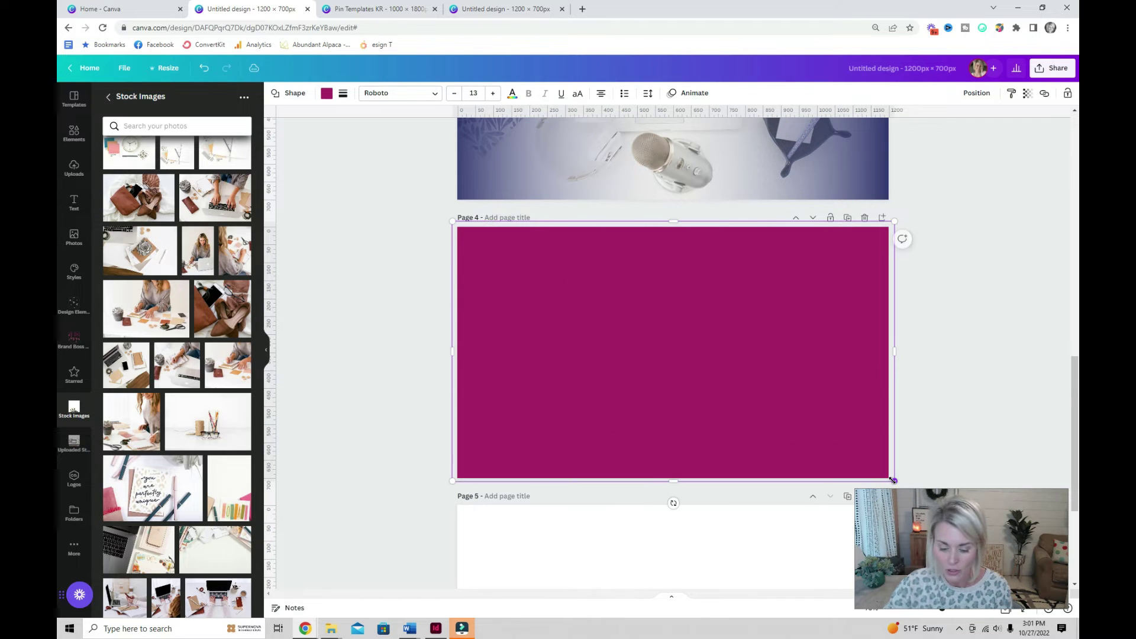
pyautogui.click(1027, 94)
pyautogui.moveTo(1005, 132); pyautogui.dragTo(963, 133)
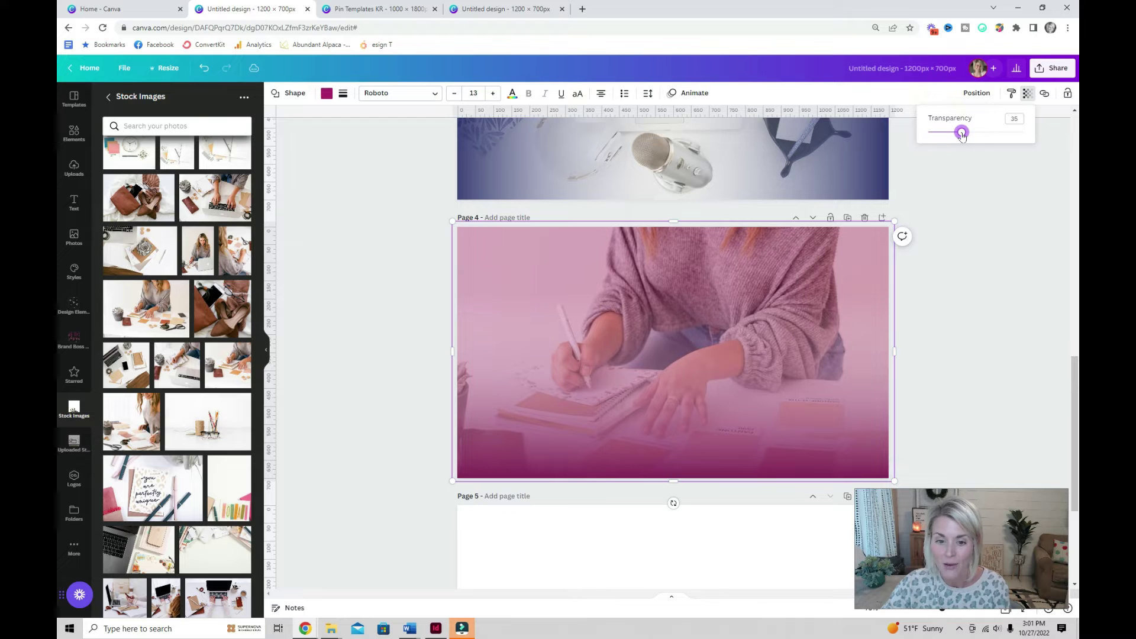
pyautogui.click(982, 350)
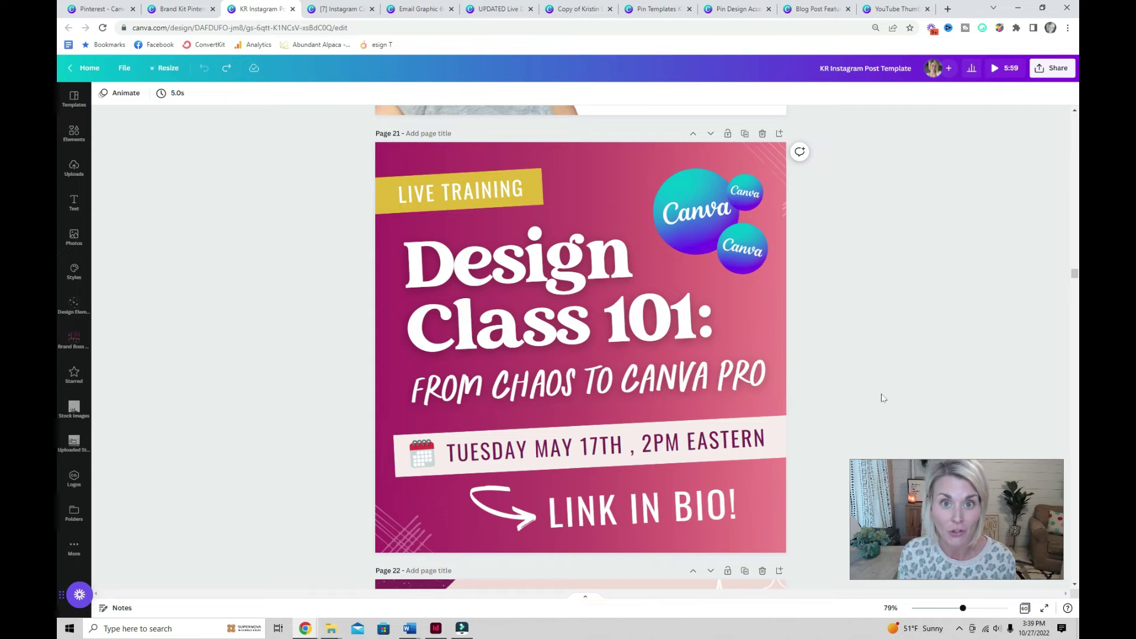
# - Nudge the example post's background image slightly left, then switch to the Instagram carousel design
pyautogui.click(424, 363)
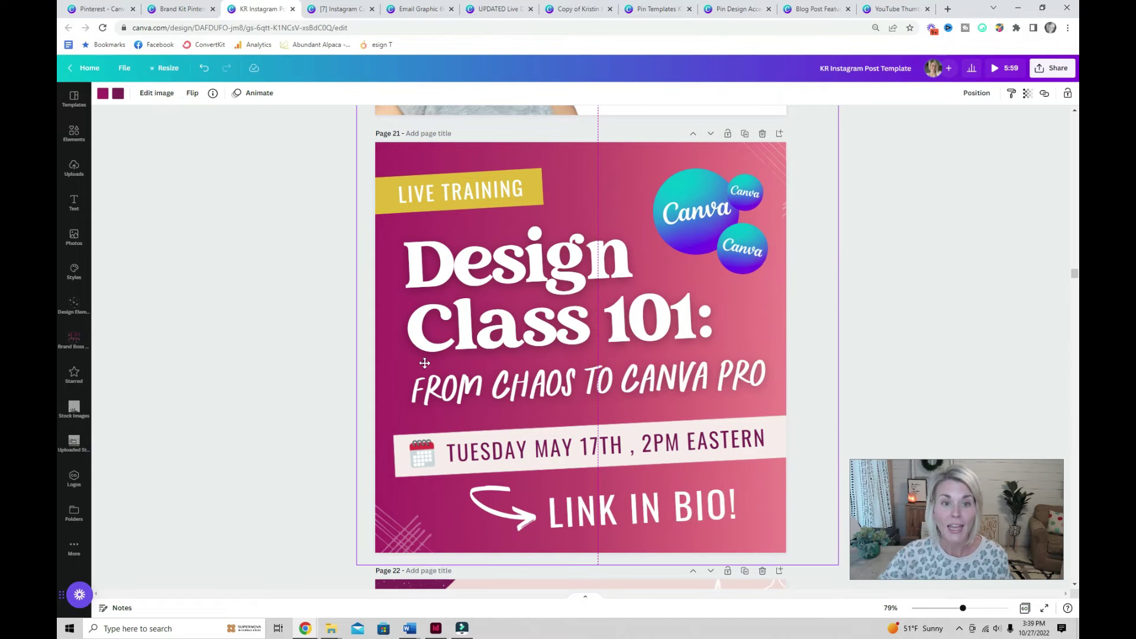
pyautogui.moveTo(418, 364)
pyautogui.mouseDown()
pyautogui.moveTo(282, 350)
pyautogui.moveTo(403, 363)
pyautogui.mouseUp()
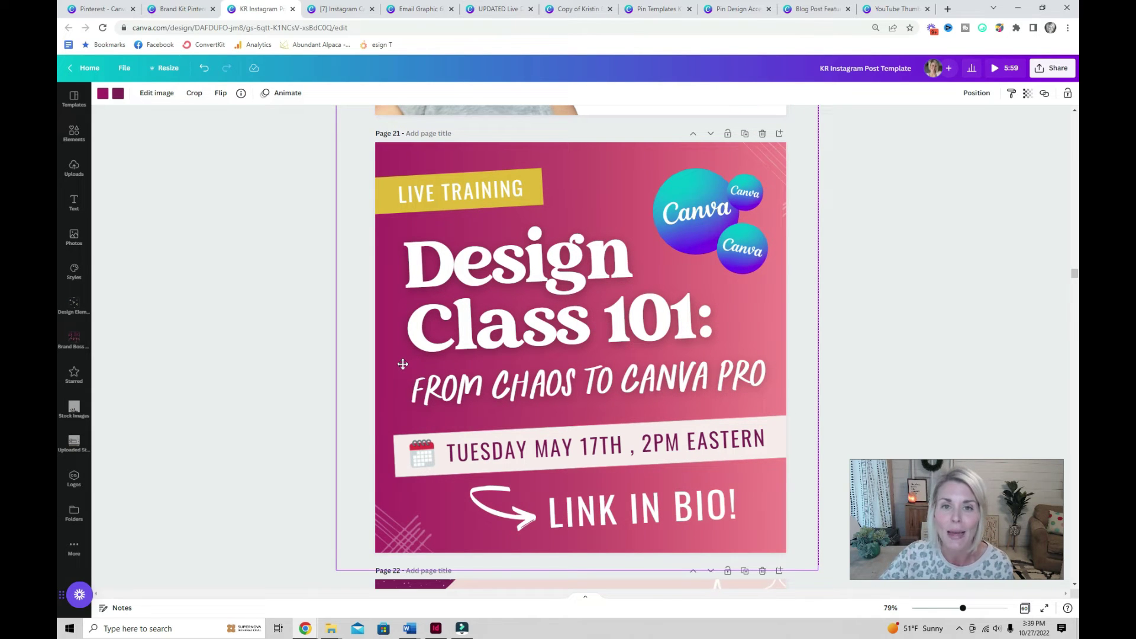
pyautogui.hotkey('ctrl', 'Tab')
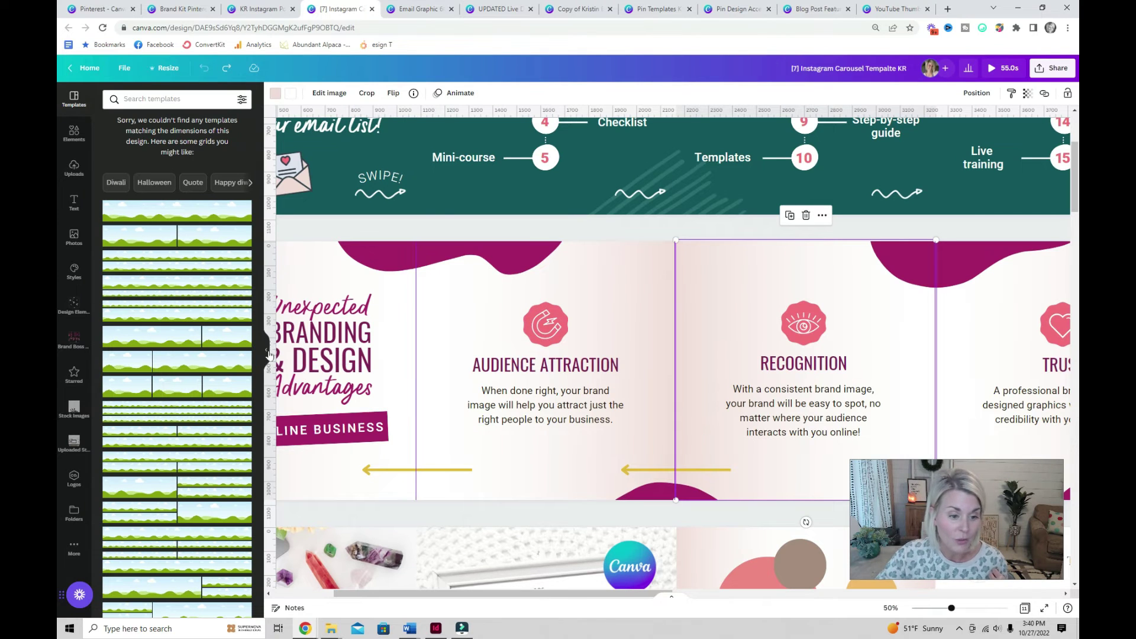
# - Hide the template suggestions and shift the middle slide's gradient image to show its placement
pyautogui.click(268, 354)
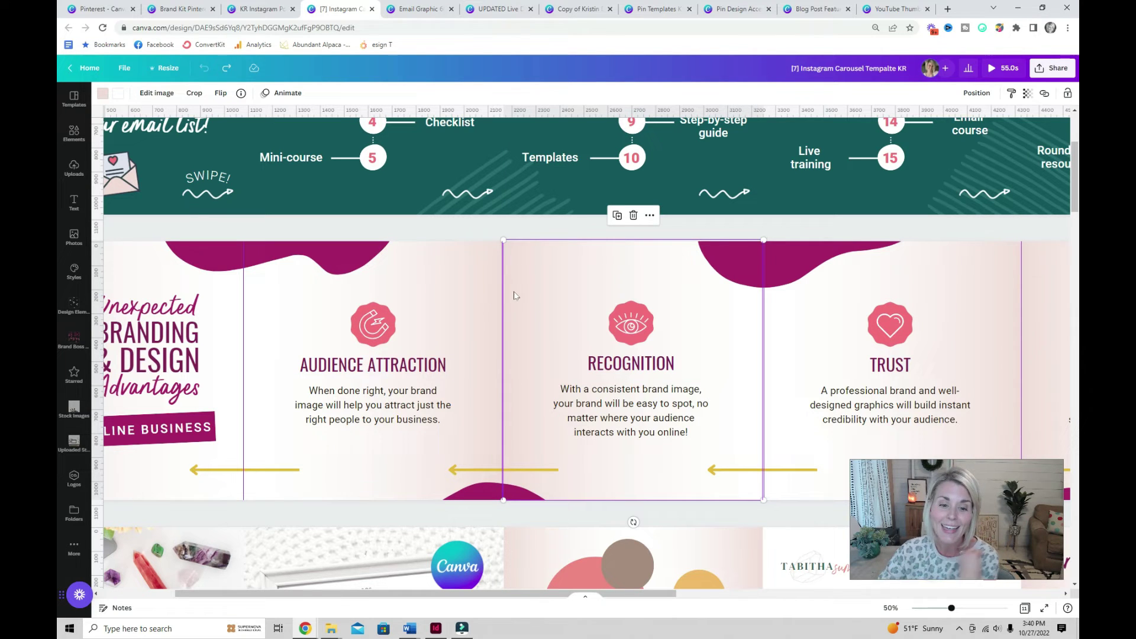
pyautogui.moveTo(533, 298); pyautogui.dragTo(492, 299)
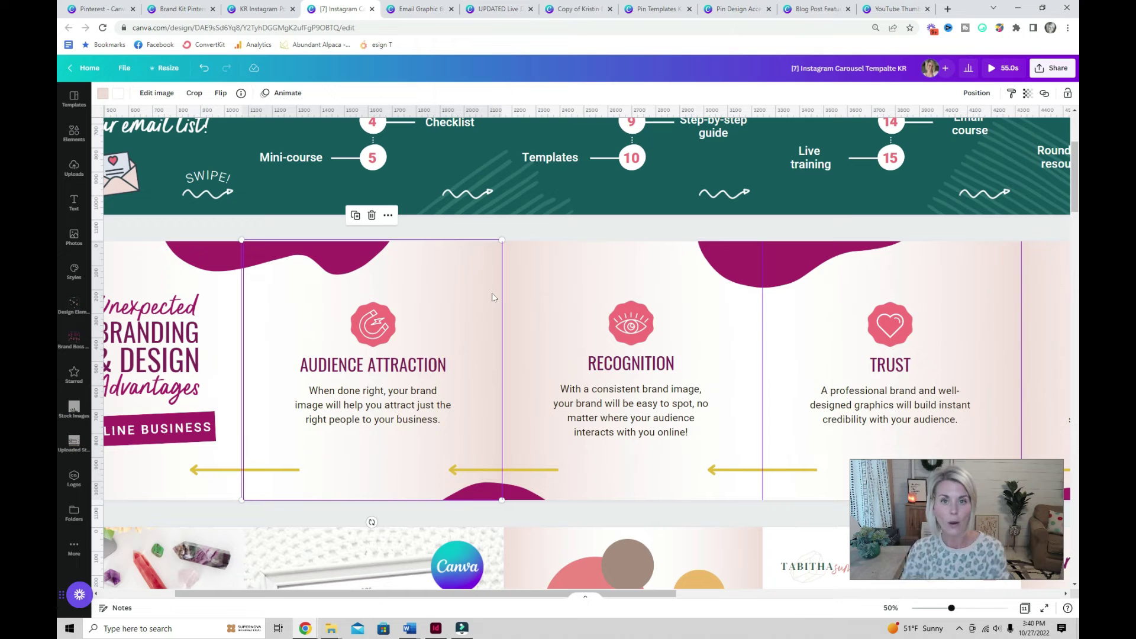
# - In the email graphic, resize page 2's faded background image, then move to the workshop slides
pyautogui.hotkey('ctrl', 'Tab')
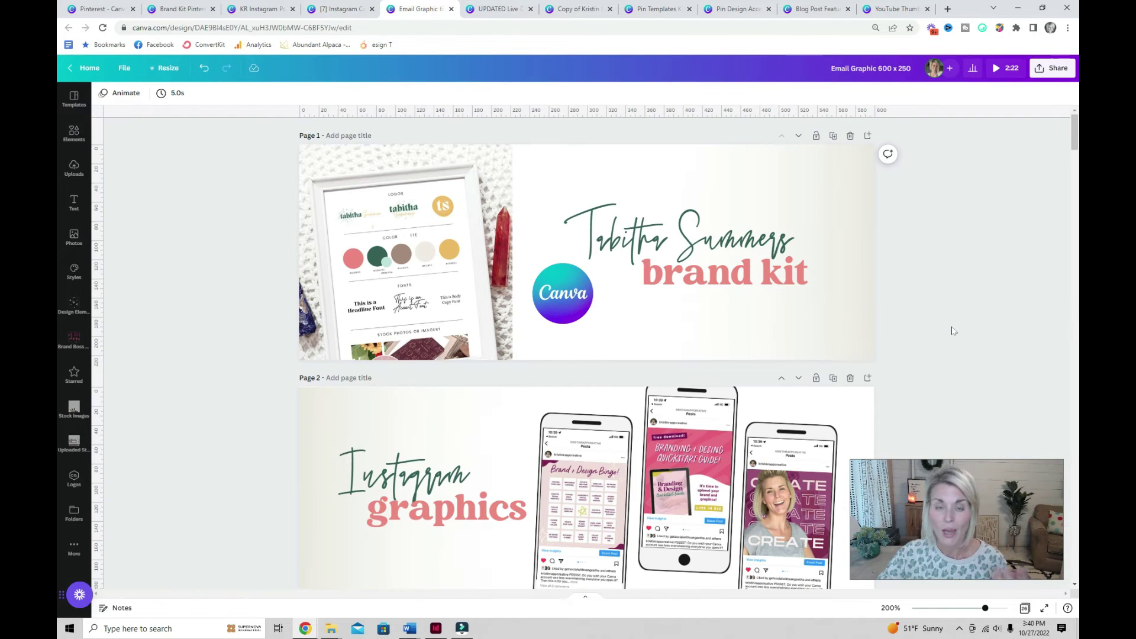
pyautogui.scroll(-3, 952, 331)
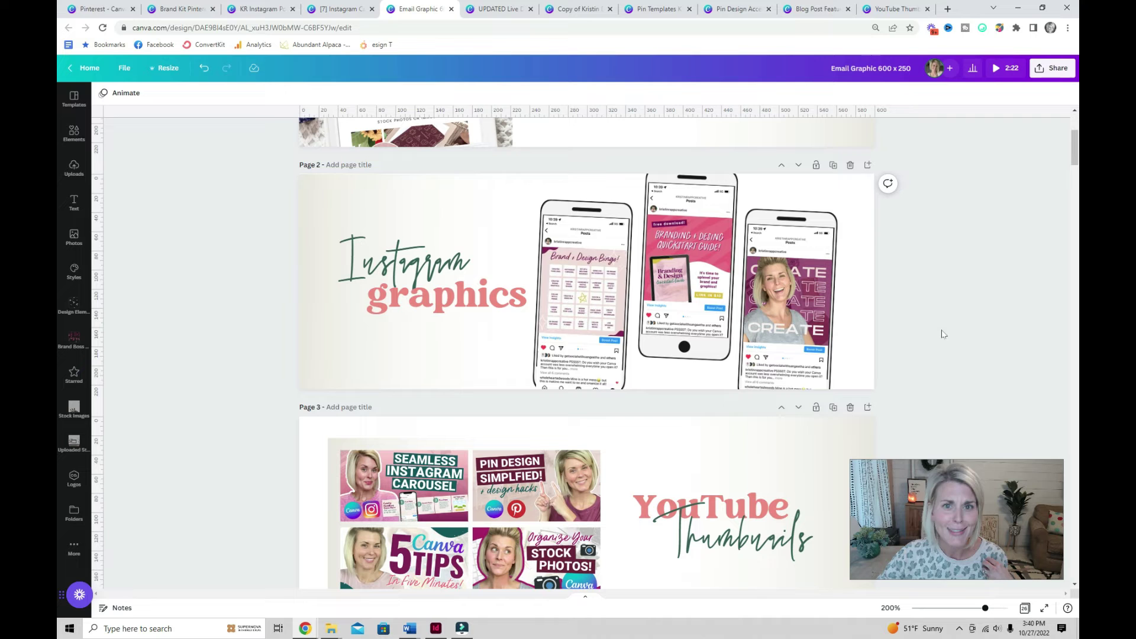
pyautogui.click(363, 198)
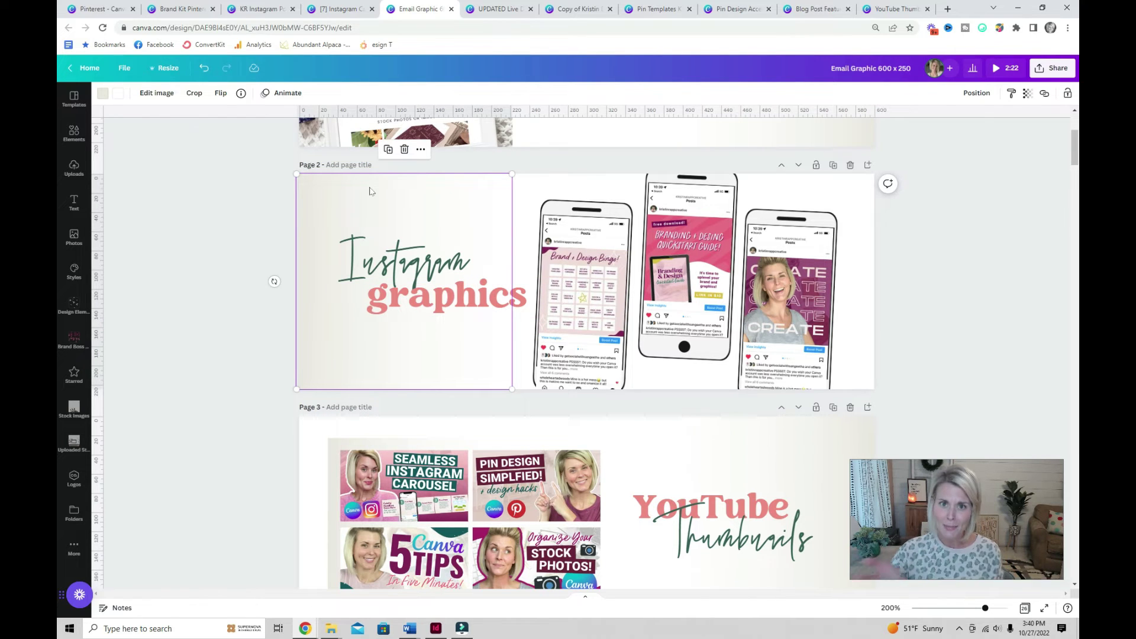
pyautogui.moveTo(513, 389)
pyautogui.mouseDown()
pyautogui.moveTo(630, 504)
pyautogui.moveTo(495, 365)
pyautogui.moveTo(526, 398)
pyautogui.moveTo(512, 390)
pyautogui.mouseUp()
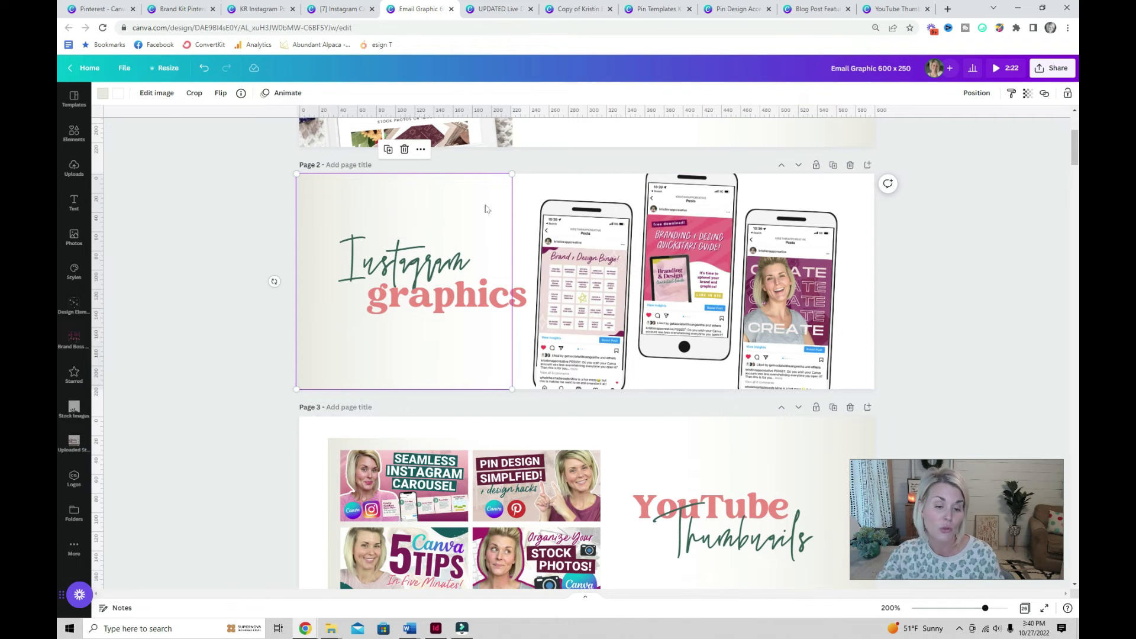
pyautogui.hotkey('ctrl', 'Tab')
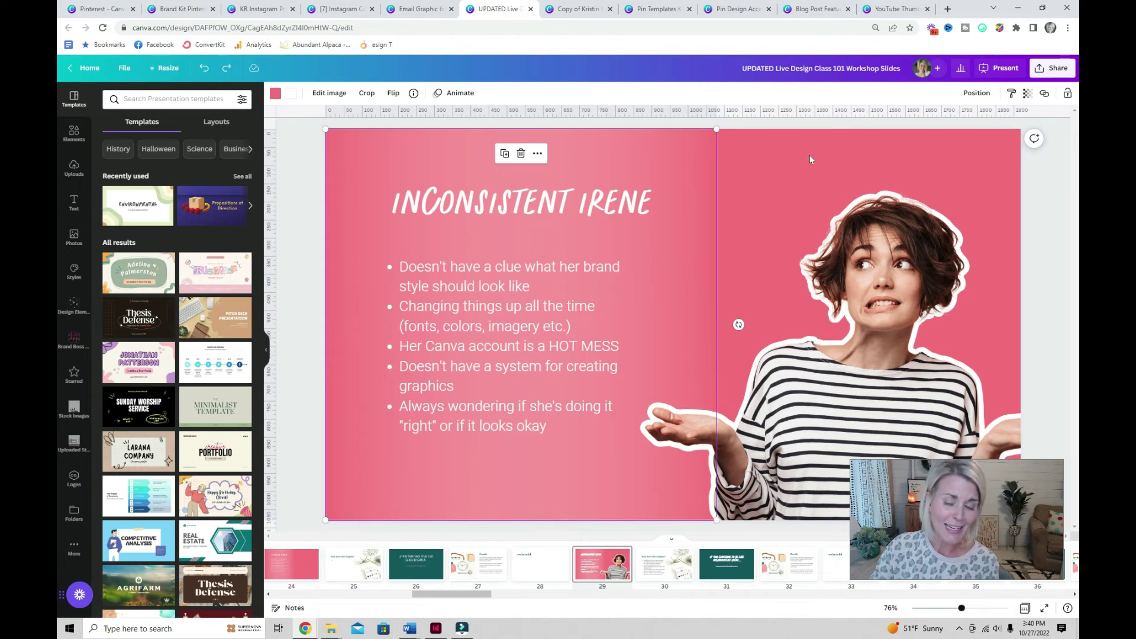
# - Move the slide's faded gradient panel slightly, then switch to the Canva Text Effects blog graphic
pyautogui.click(867, 155)
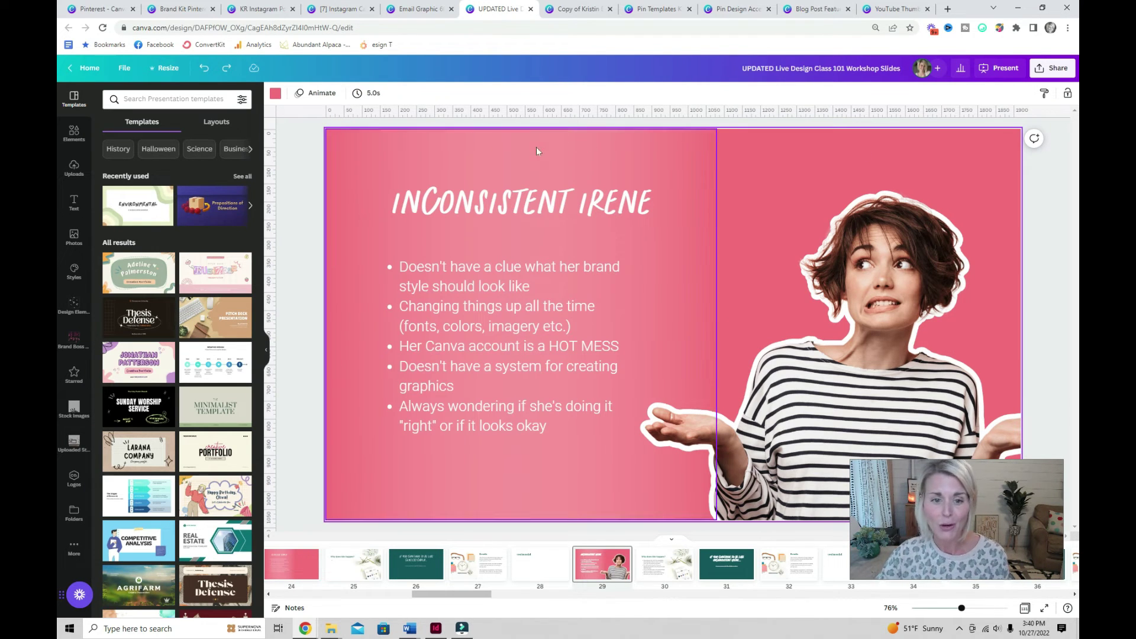
pyautogui.moveTo(400, 166); pyautogui.dragTo(423, 151)
pyautogui.click(576, 9)
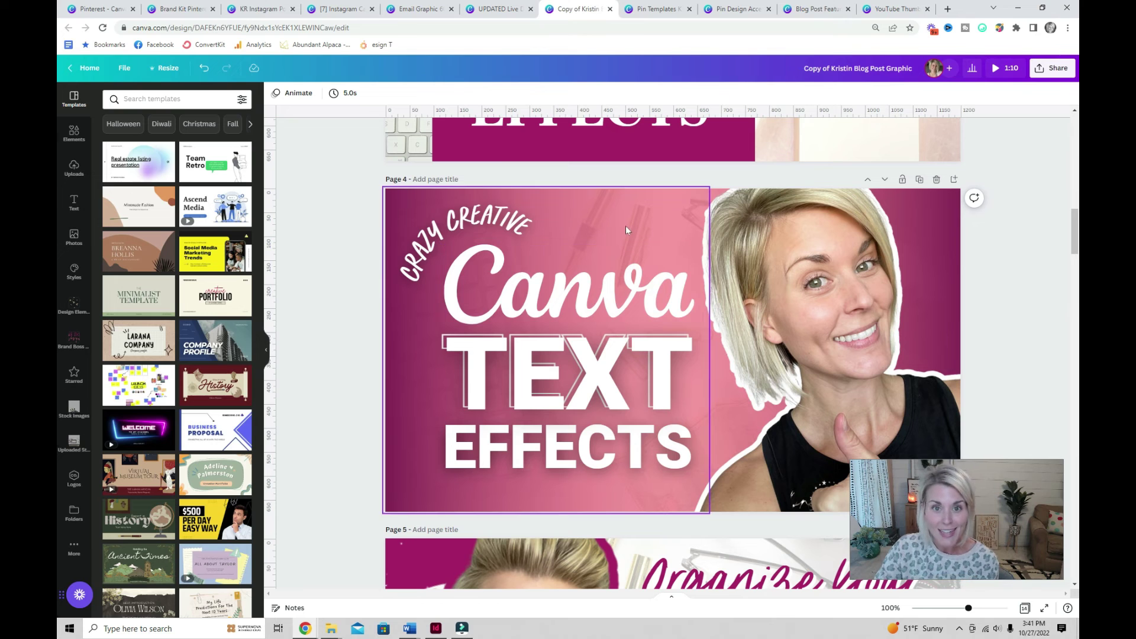
# - Shift the pink gradient background left and select the tilted element, then go to the pin templates
pyautogui.moveTo(422, 201); pyautogui.dragTo(401, 204)
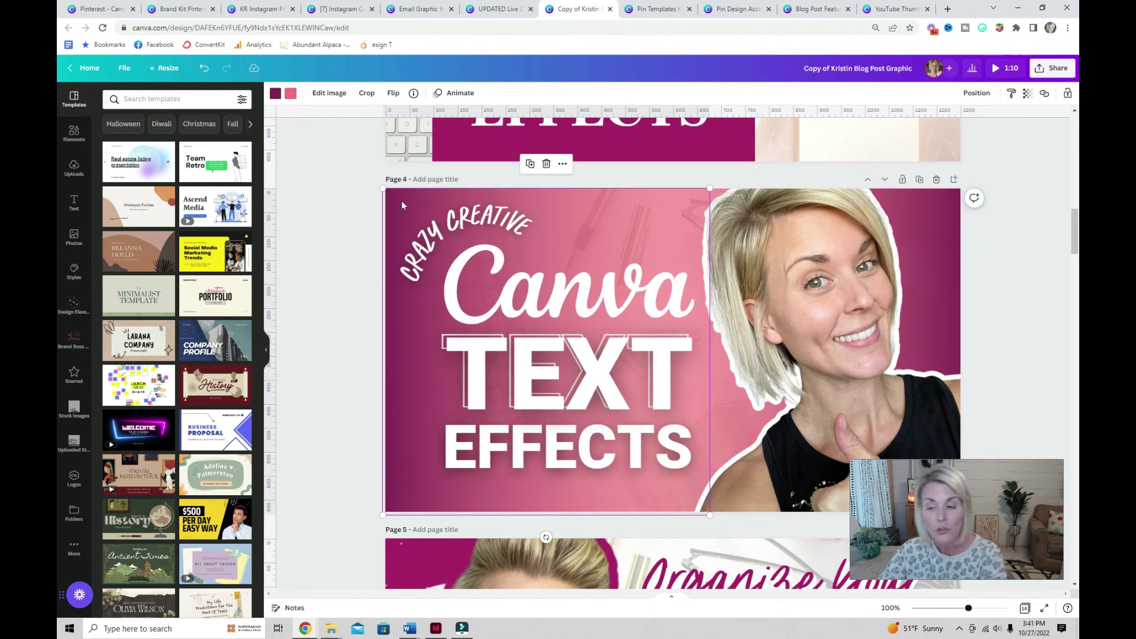
pyautogui.click(933, 231)
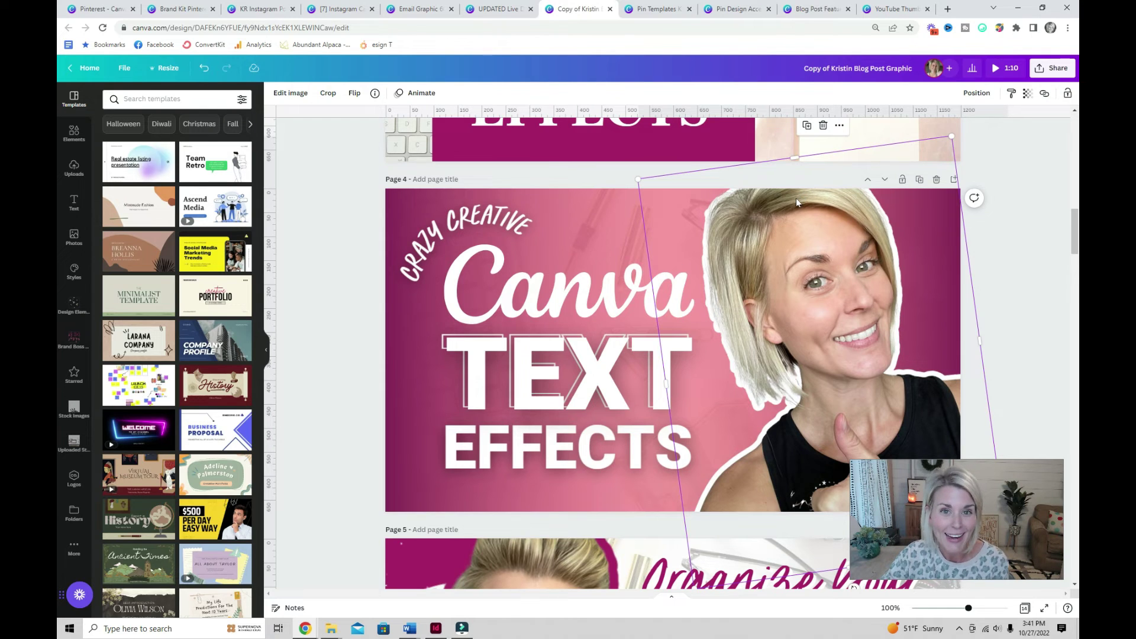
pyautogui.hotkey('ctrl', 'Tab')
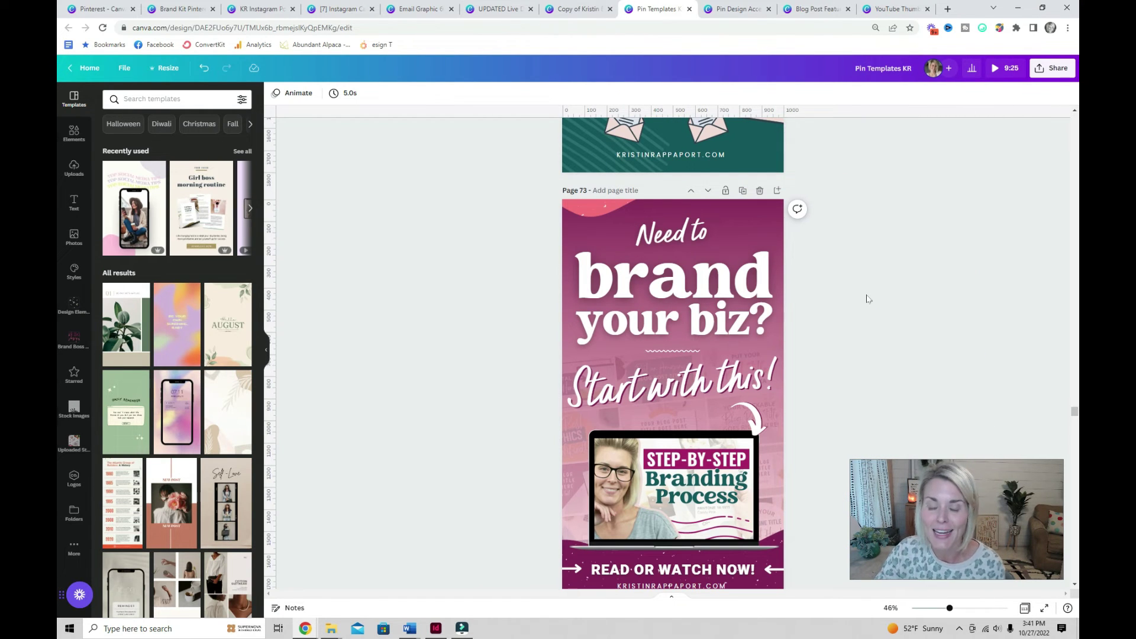
# - Reposition the oversized off-page background photos behind the pins on pages 73 and 19
pyautogui.moveTo(760, 215); pyautogui.dragTo(673, 216)
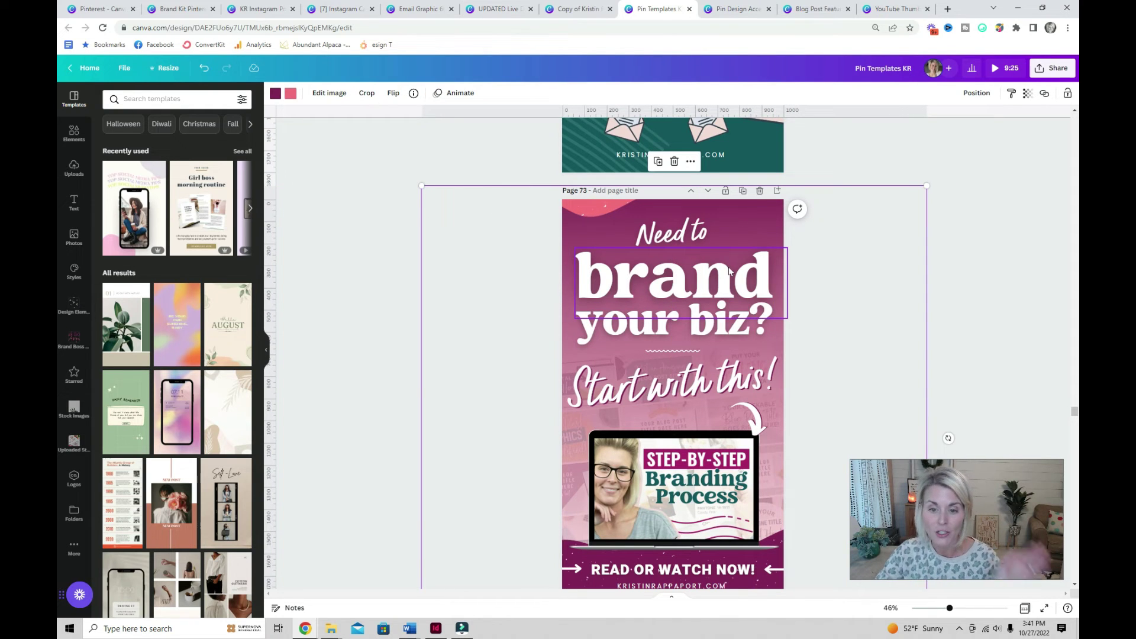
pyautogui.scroll(-3, 729, 271)
pyautogui.scroll(2, 729, 271)
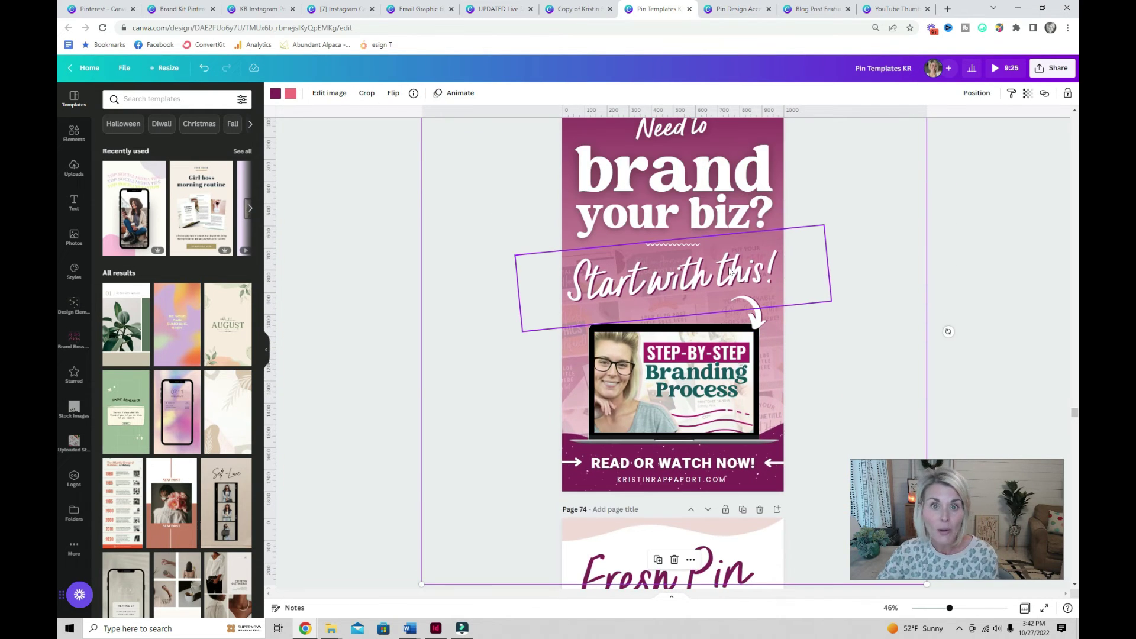
pyautogui.scroll(2, 729, 271)
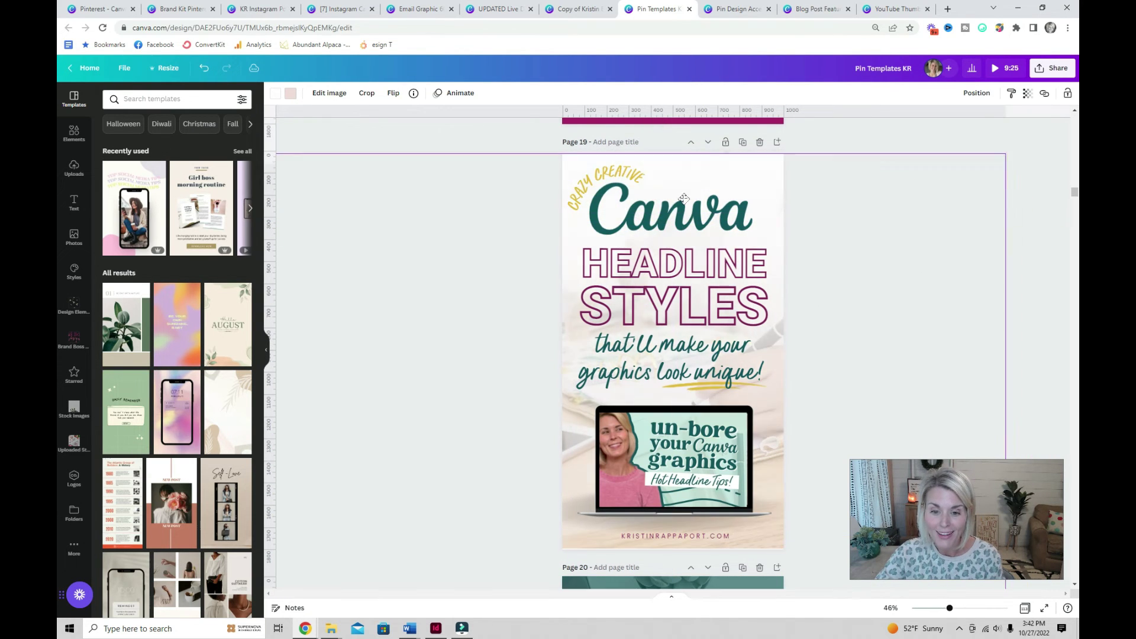
pyautogui.moveTo(683, 199); pyautogui.dragTo(786, 226)
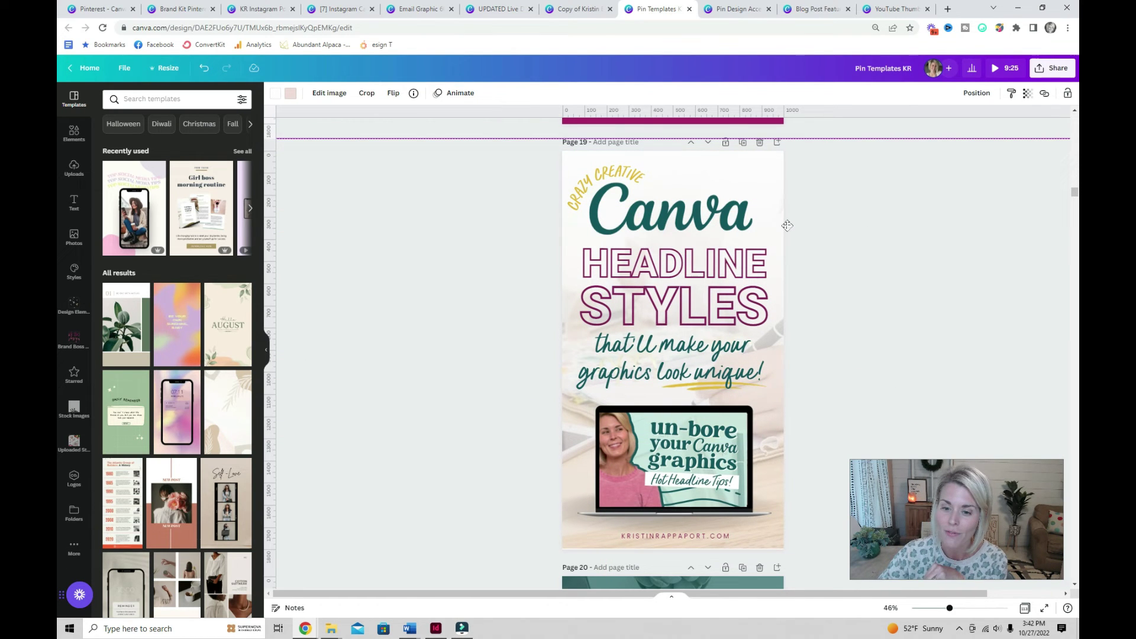
pyautogui.moveTo(787, 225); pyautogui.dragTo(808, 209)
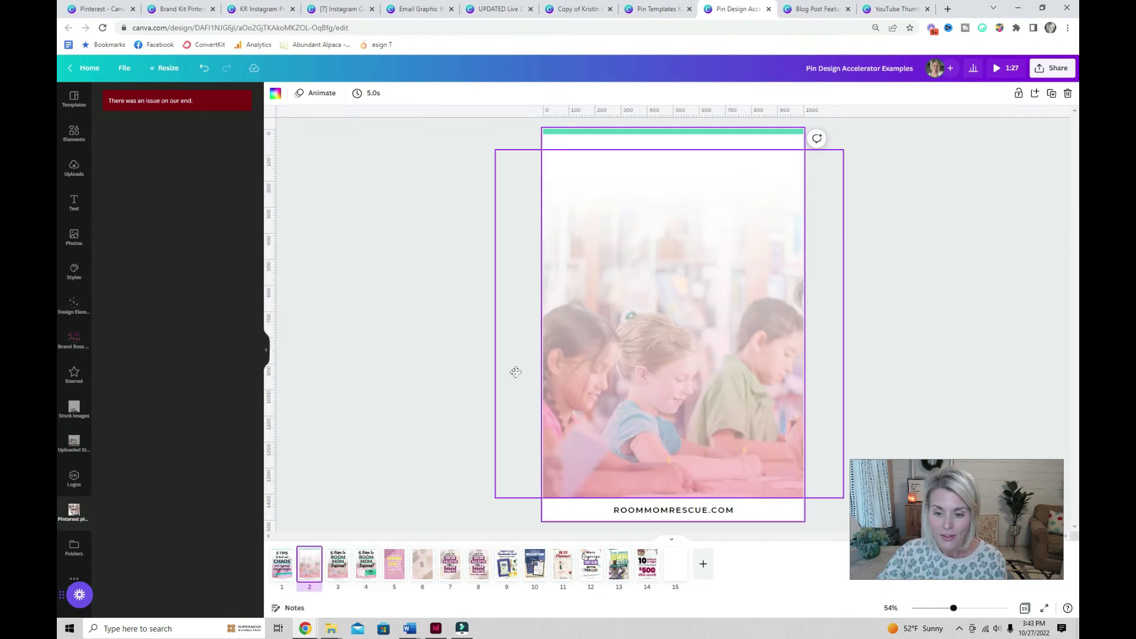
# - Slide the classroom photo sideways, browse pages 3, 12 and 13, then open the featured image templates
pyautogui.moveTo(512, 373); pyautogui.dragTo(724, 387)
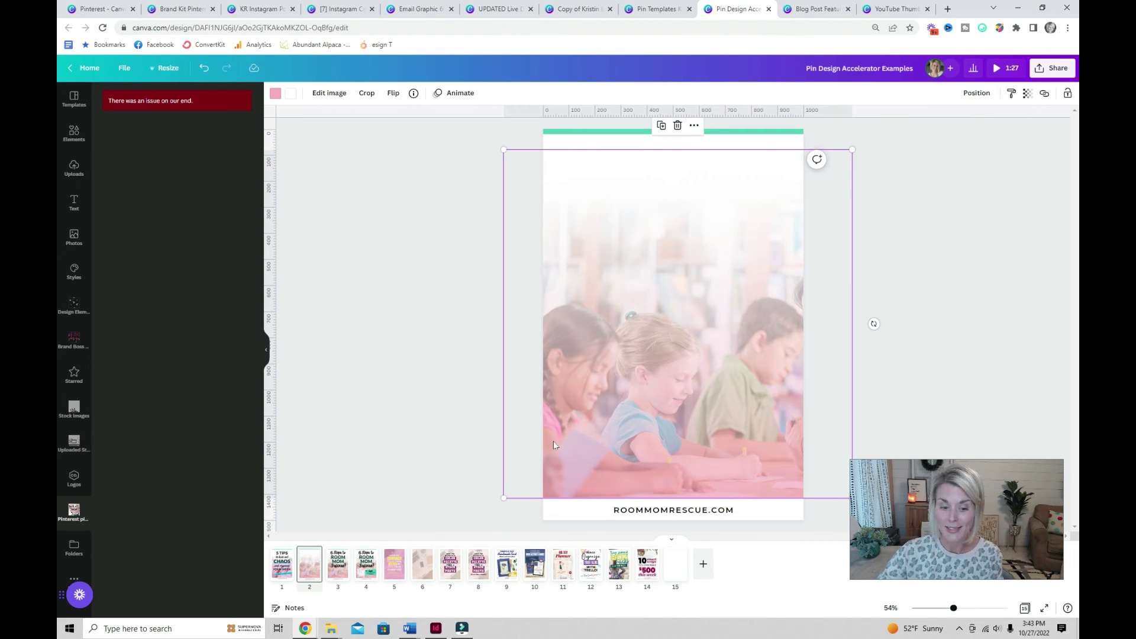
pyautogui.click(340, 570)
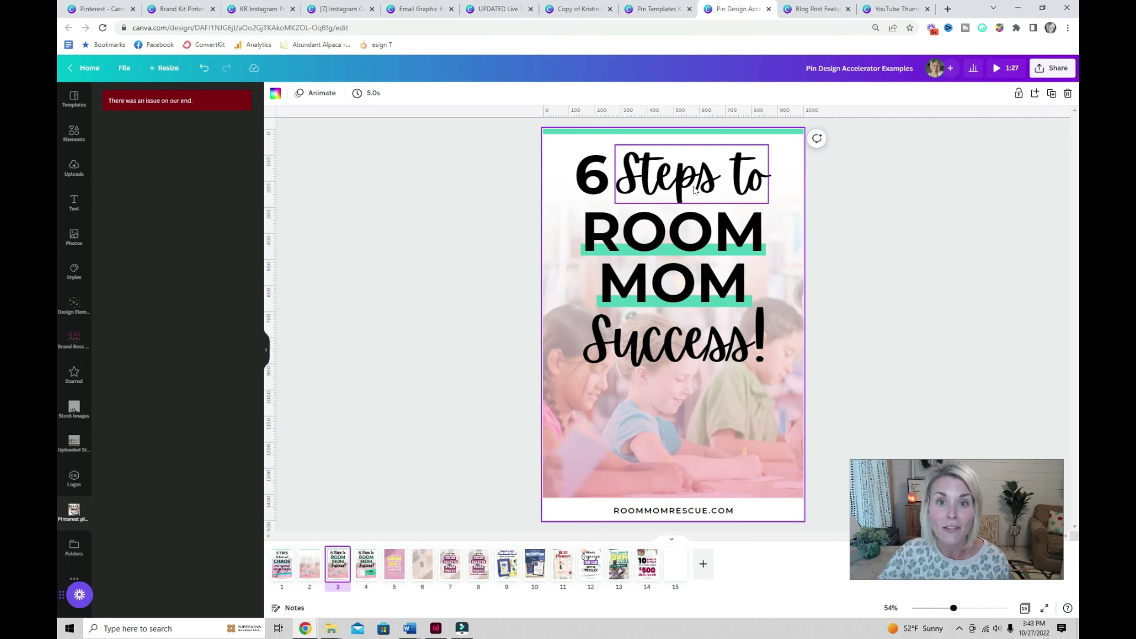
pyautogui.click(591, 565)
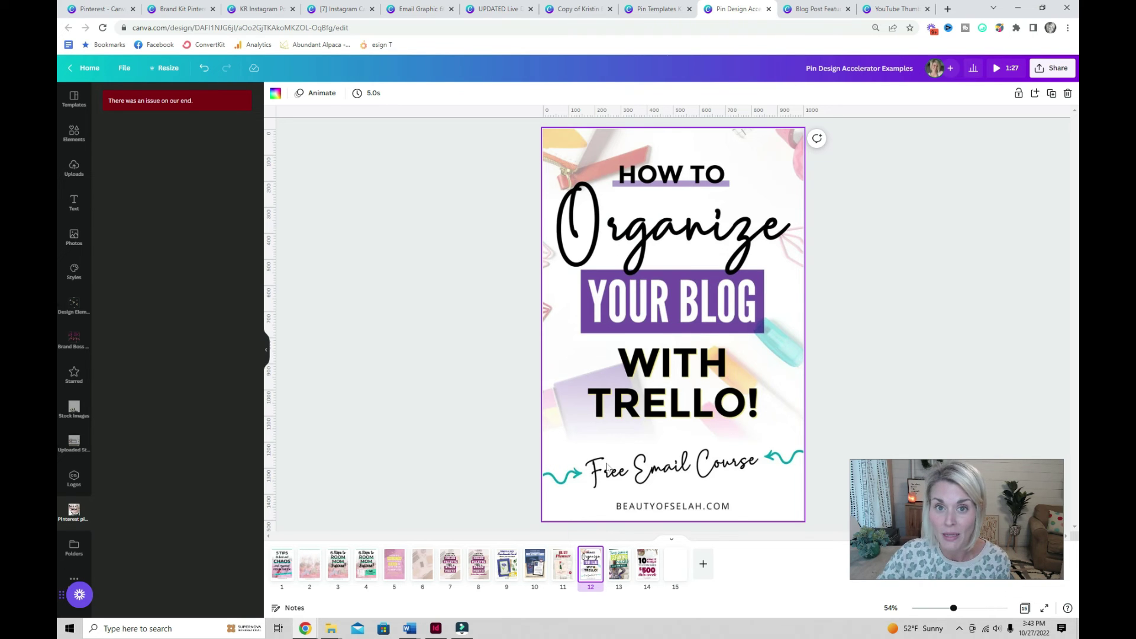
pyautogui.scroll(-3, 898, 315)
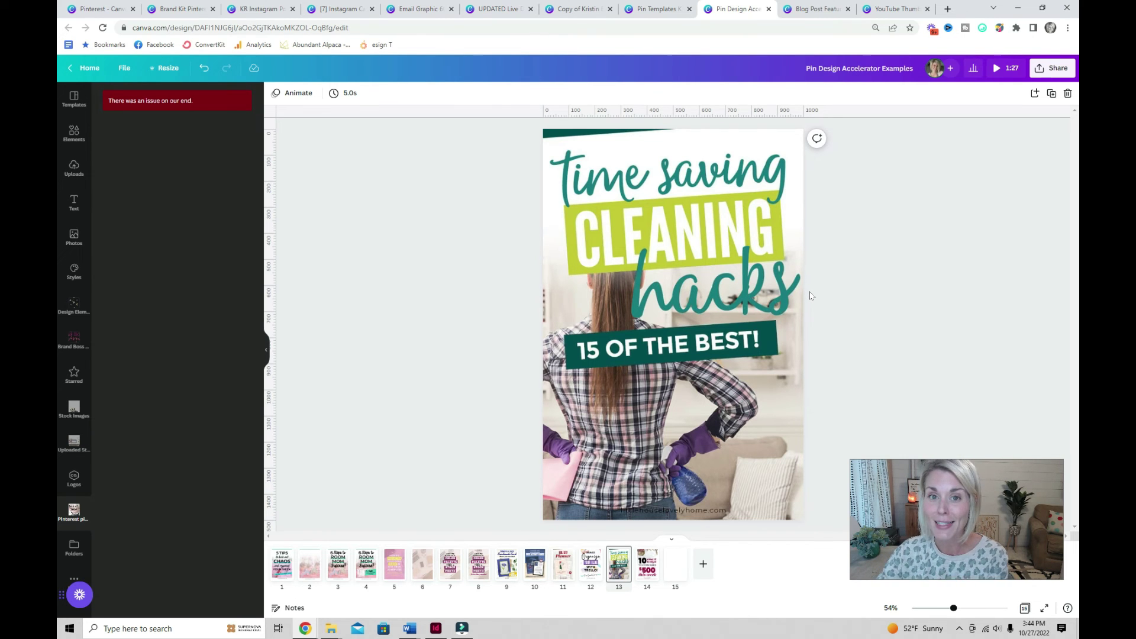
pyautogui.hotkey('ctrl', 'Tab')
# - Undo an accidental move of the faded panel and scroll through pages 6 to 9
pyautogui.moveTo(453, 155); pyautogui.dragTo(476, 132)
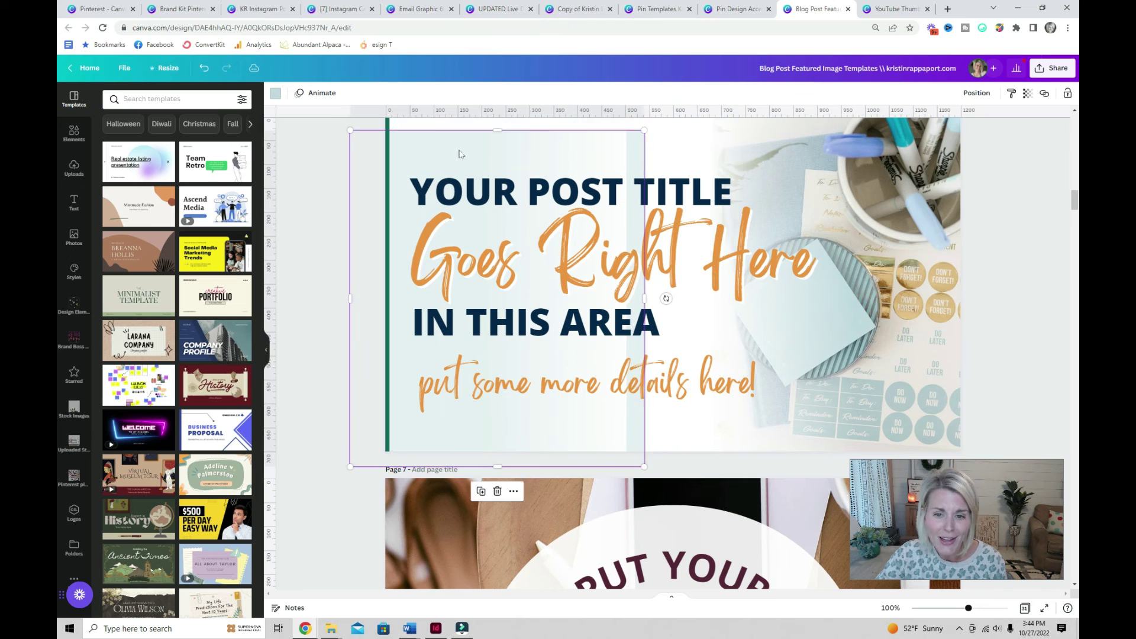
pyautogui.hotkey('ctrl', 'z')
pyautogui.scroll(-3, 638, 254)
pyautogui.scroll(-10, 644, 210)
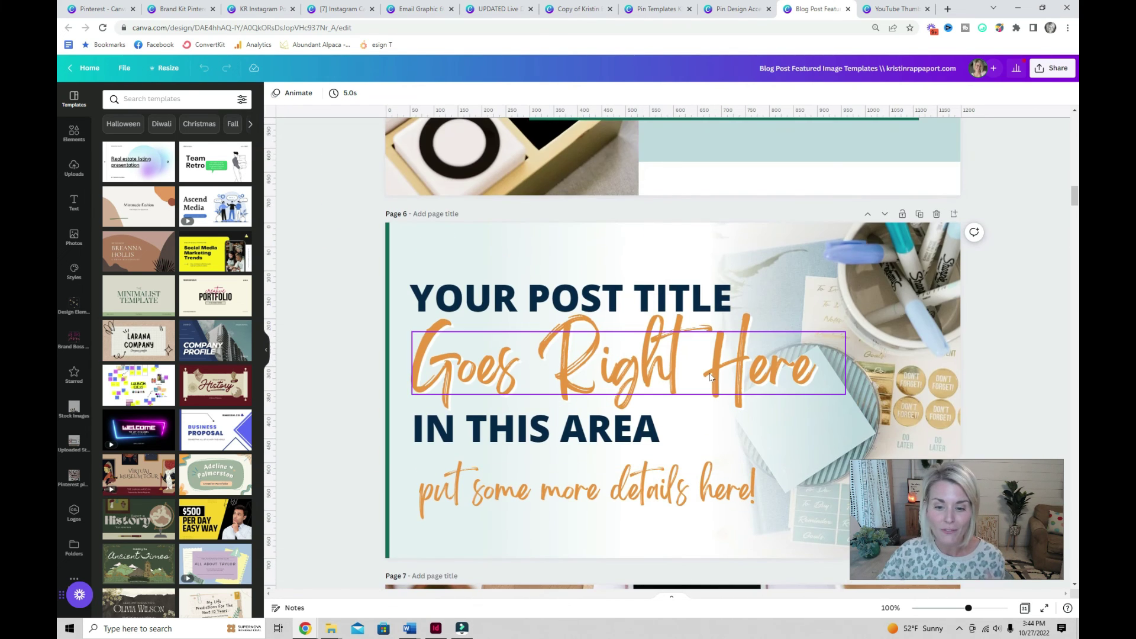
pyautogui.scroll(-2, 710, 377)
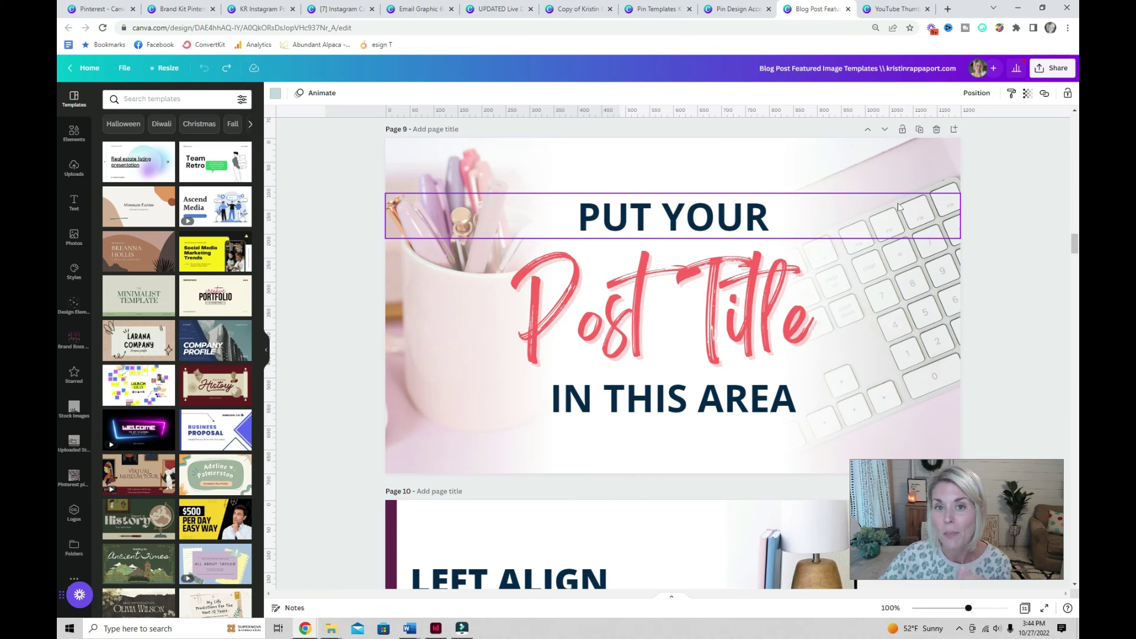
pyautogui.scroll(-15, 897, 207)
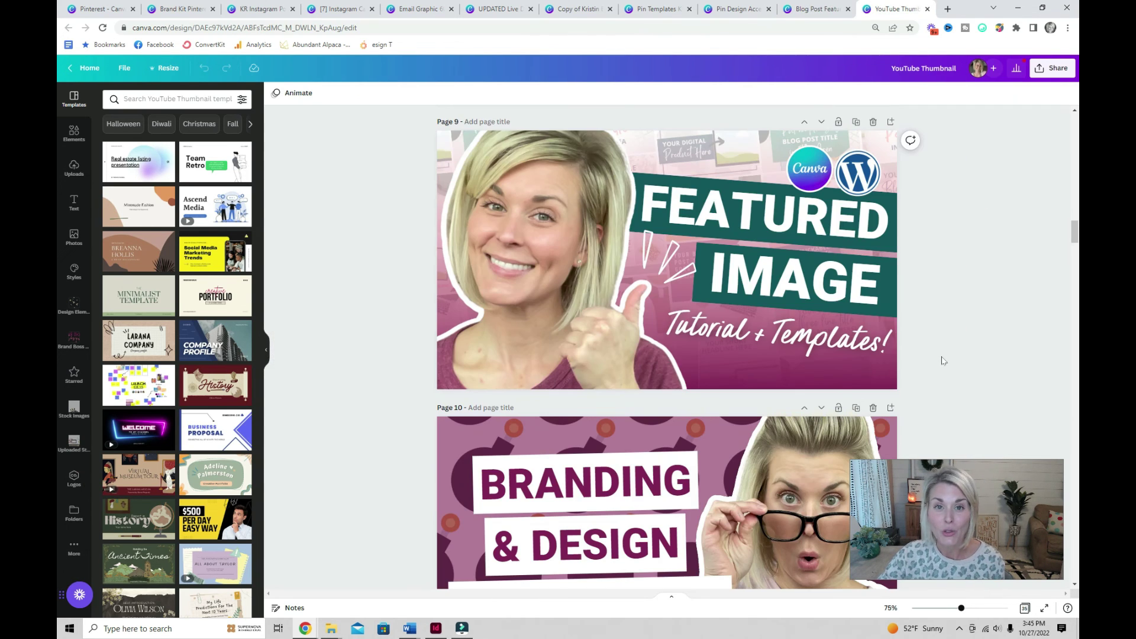
# - Select the tilted background frame and the 'Tutorial + Templates!' text on the YouTube thumbnail
pyautogui.click(679, 355)
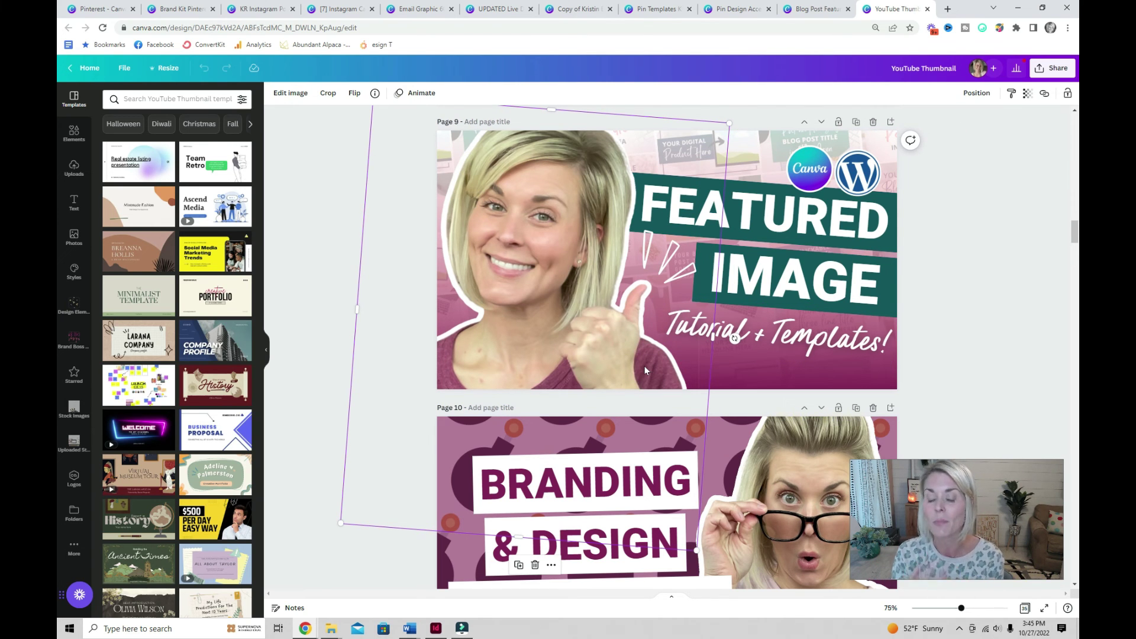
pyautogui.click(686, 331)
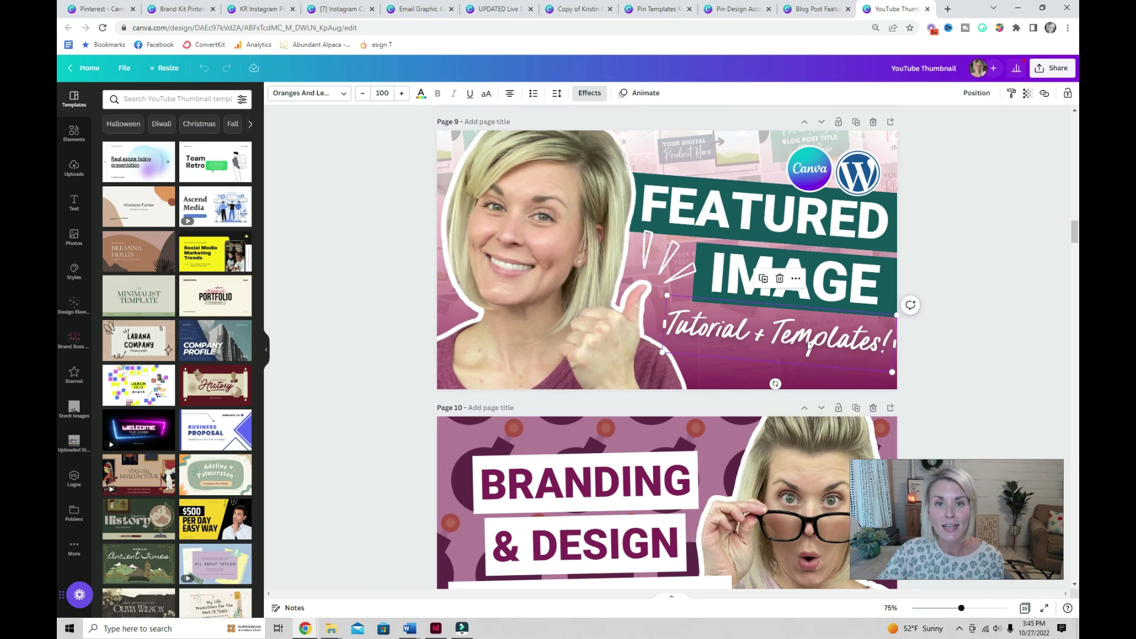